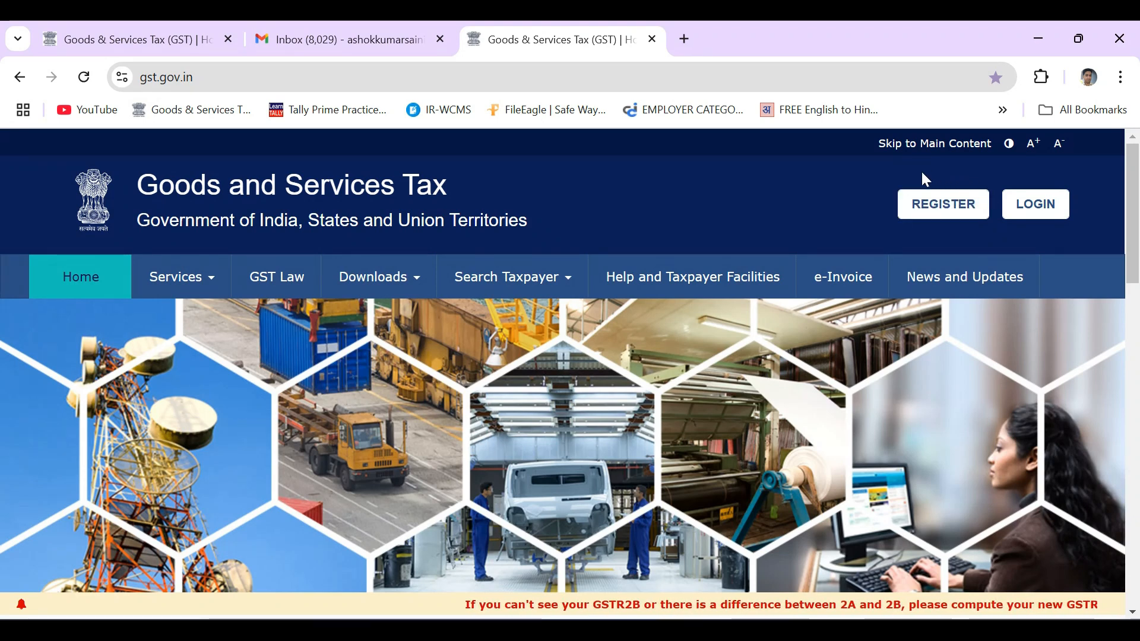
Start a new GST registration with 'I am a' set to Taxpayer
left_click(960, 216)
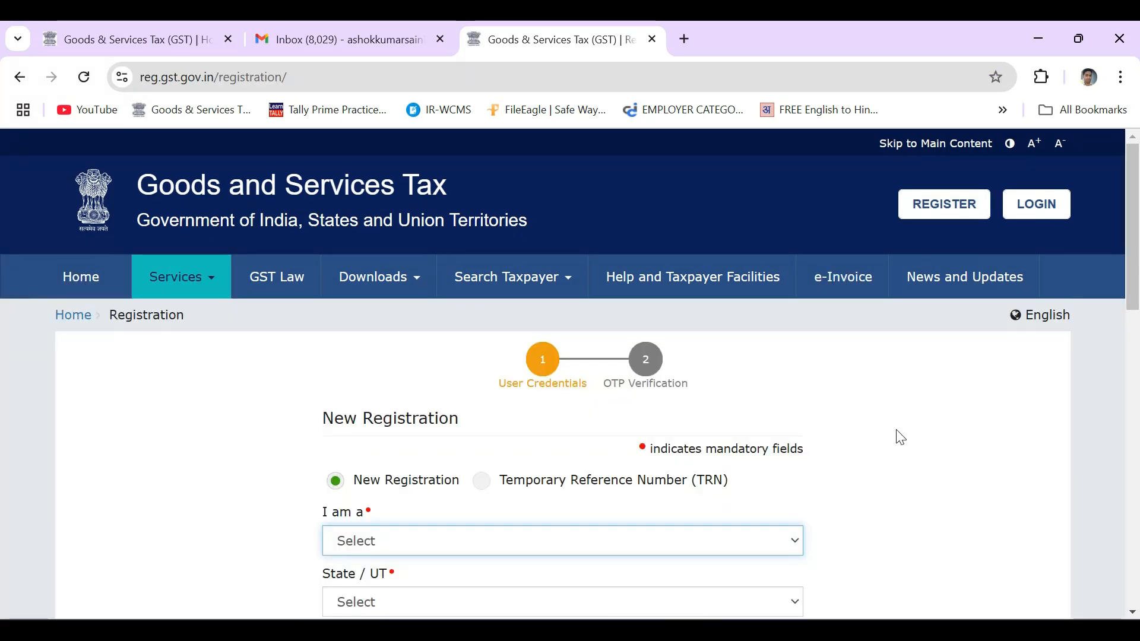
scroll(901, 438, "down", 5)
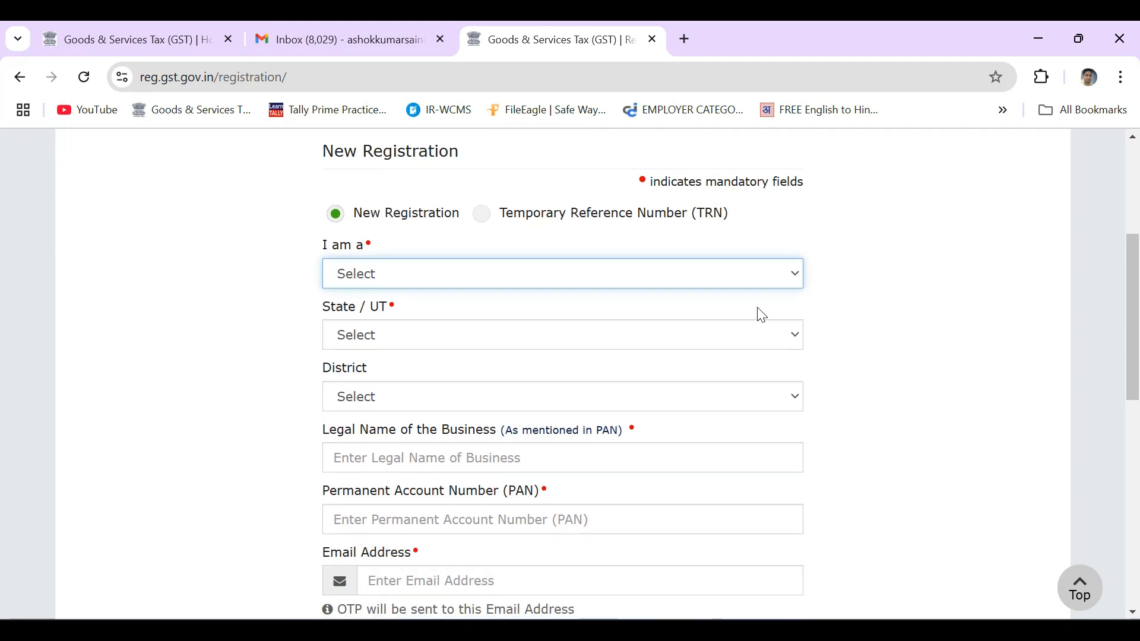
left_click(440, 277)
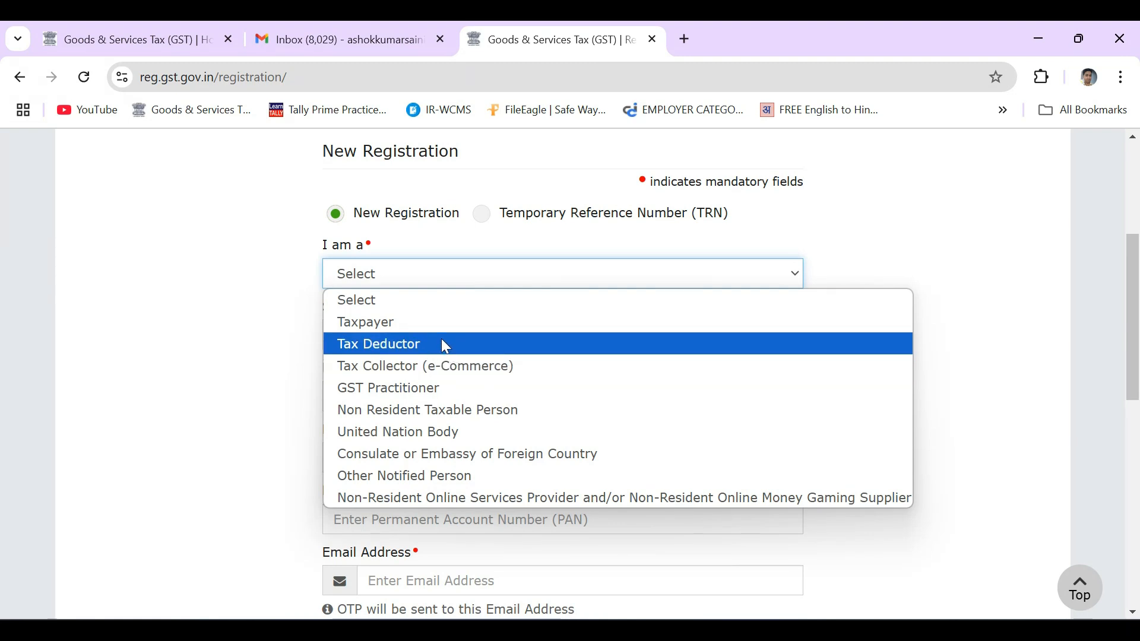
left_click(395, 323)
Choose Rajasthan and Dausa district, complete the remaining fields and proceed to OTP verification
left_click(490, 343)
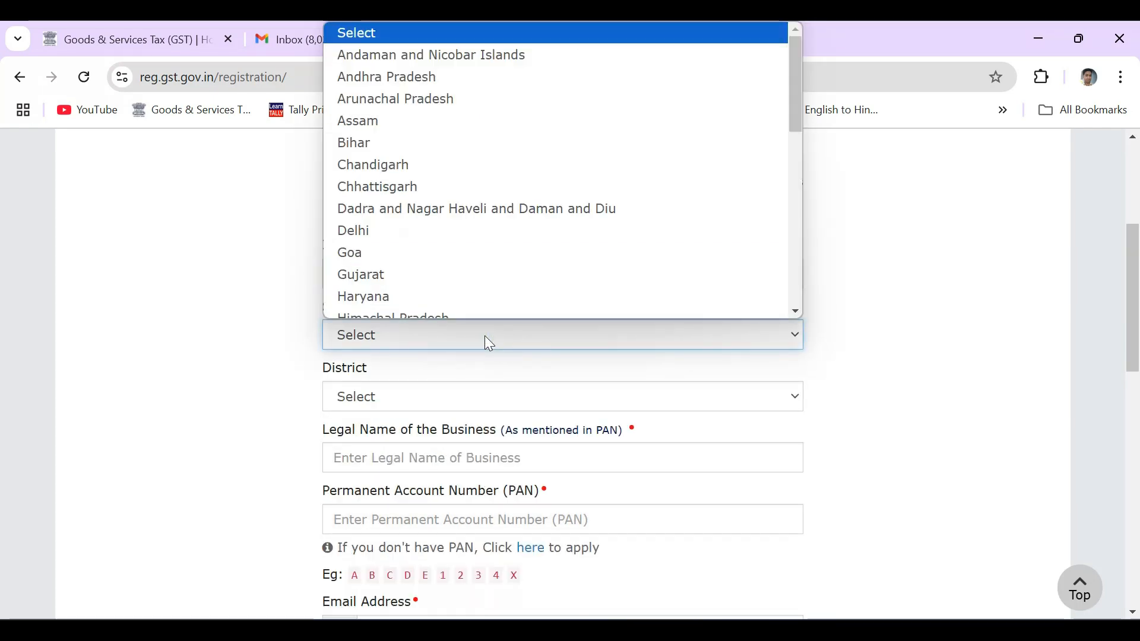
key("r")
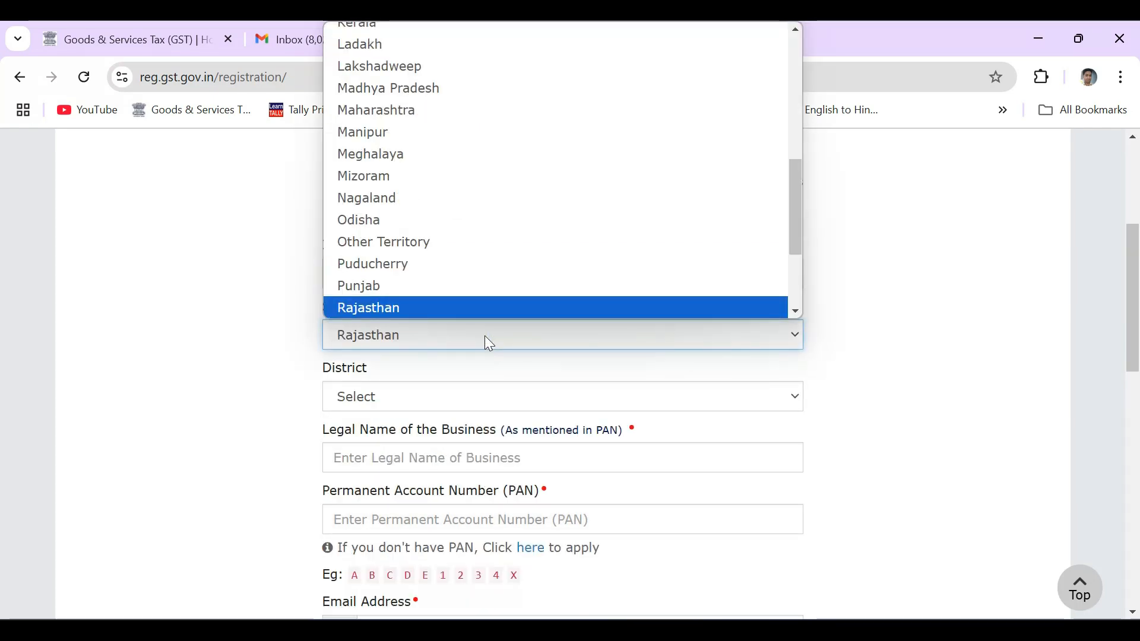
key("Return")
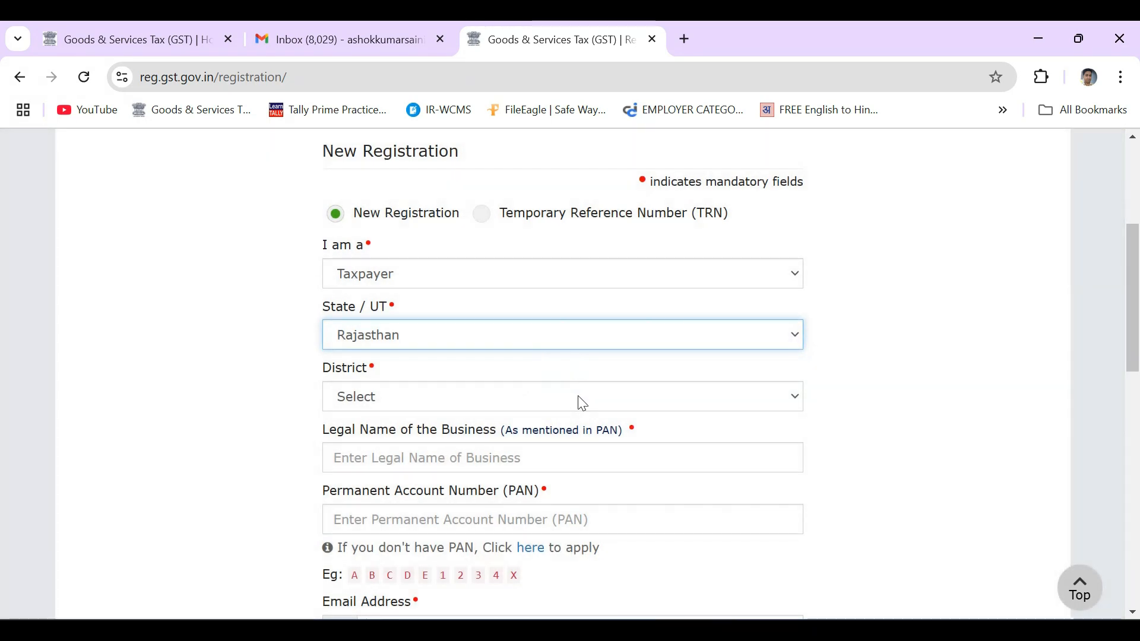
left_click(583, 404)
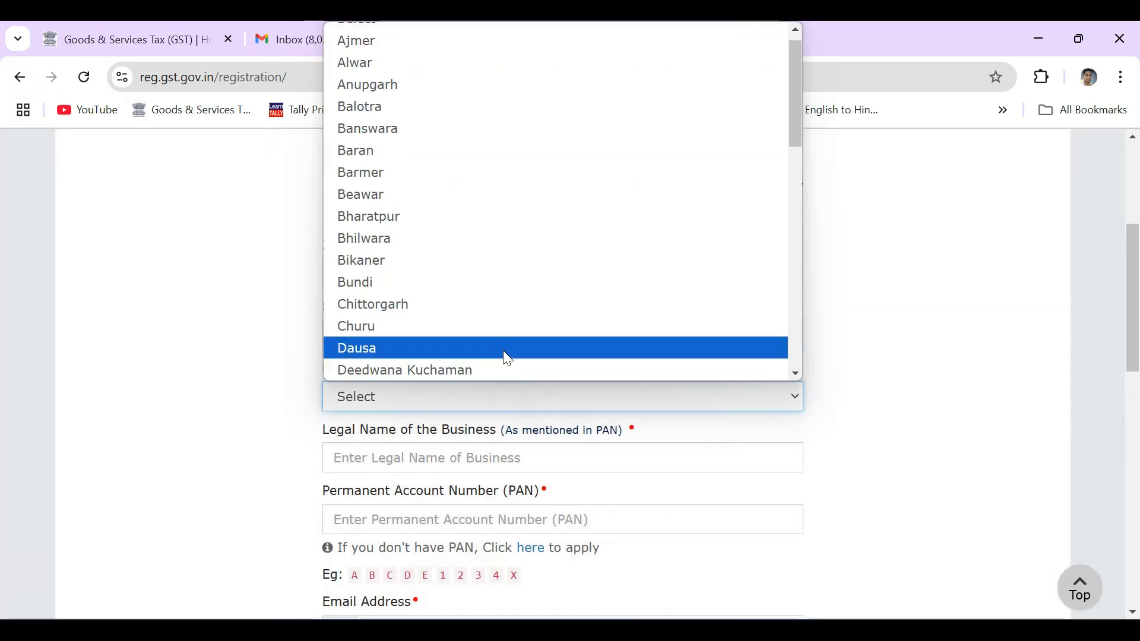
left_click(508, 359)
scroll(932, 372, "down", 1)
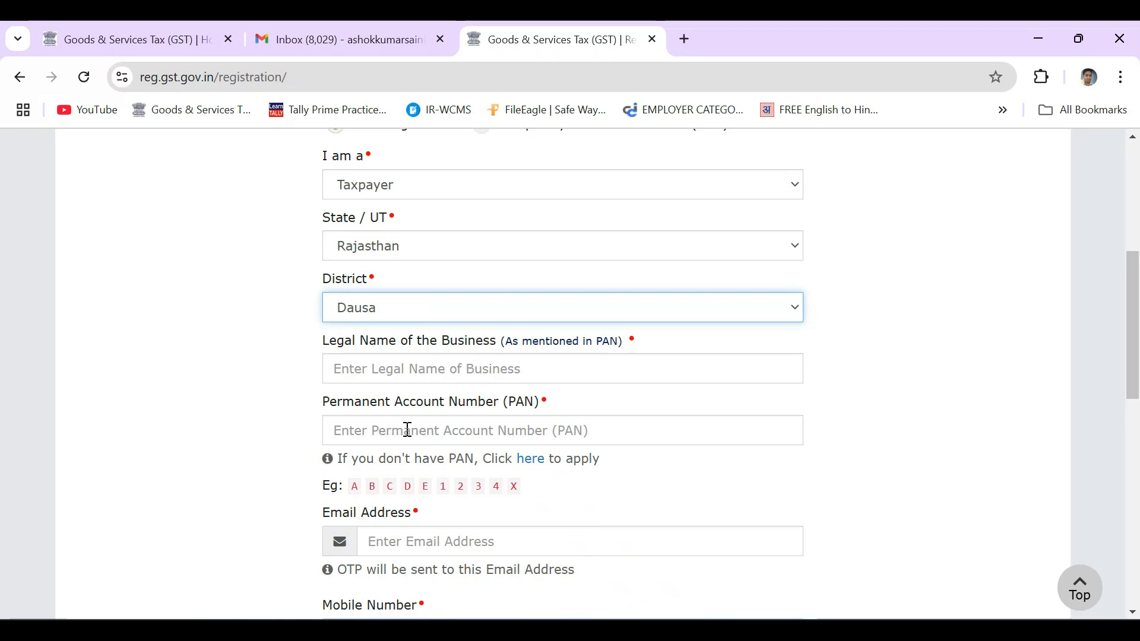
scroll(408, 430, "down", 3)
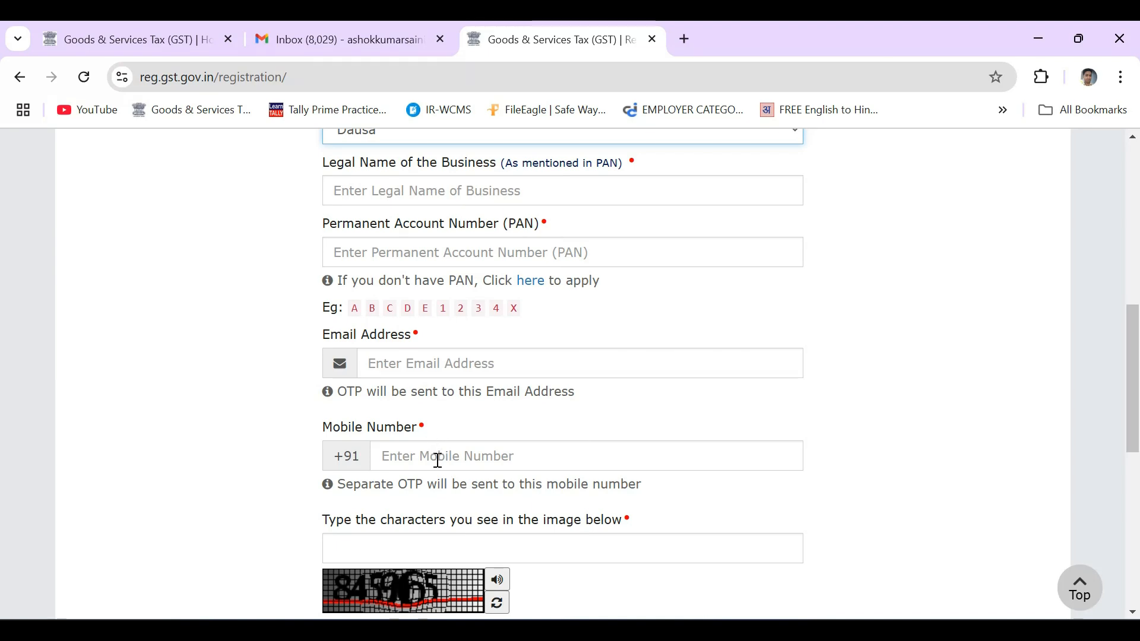
scroll(435, 461, "down", 1)
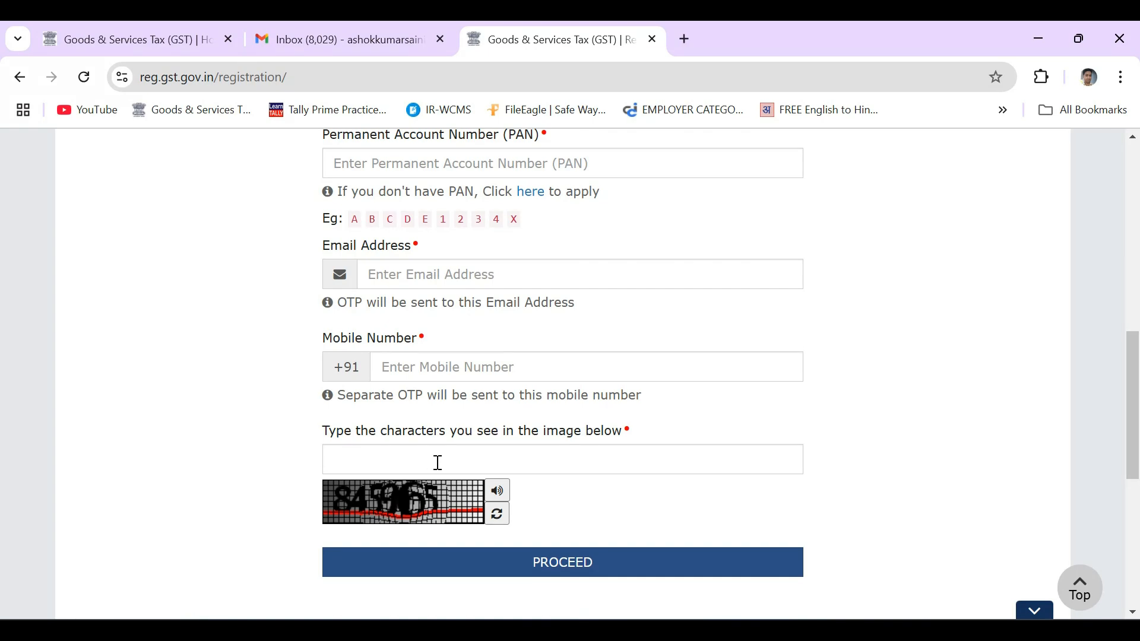
left_click(575, 569)
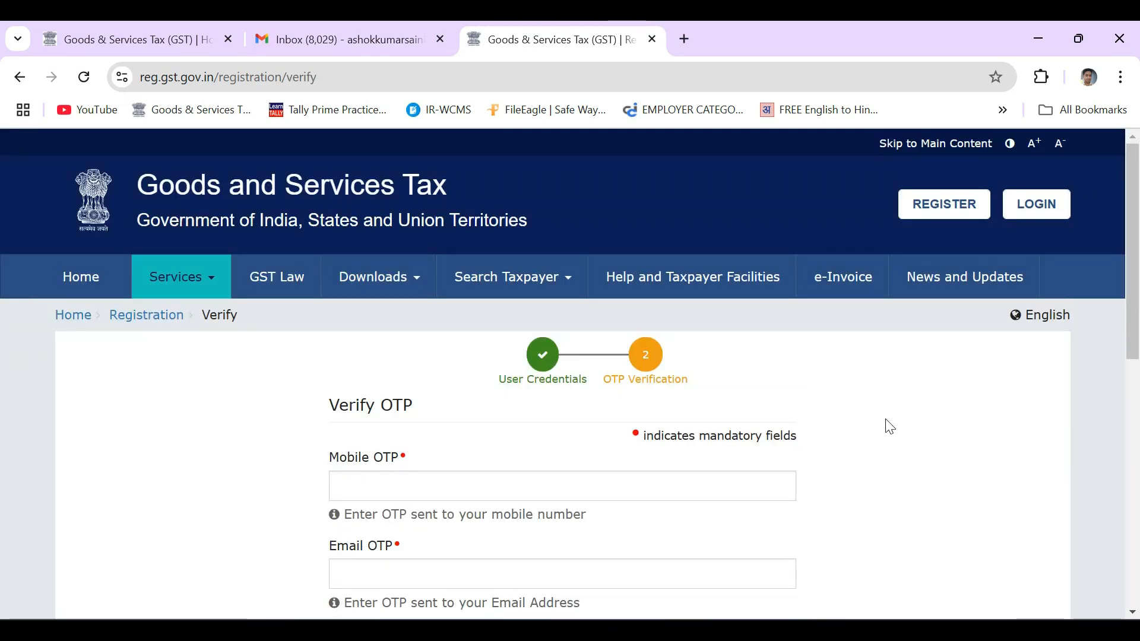
Submit the mobile and email OTPs for Part A and select the issued Temporary Reference Number to copy
scroll(886, 425, "down", 1)
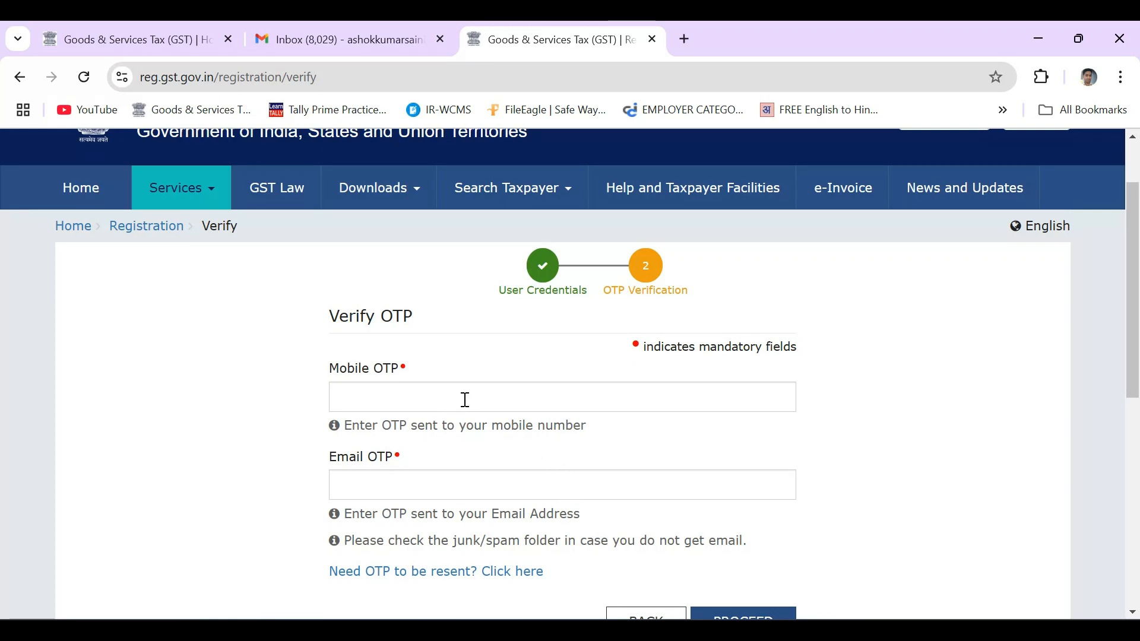
scroll(481, 470, "down", 1)
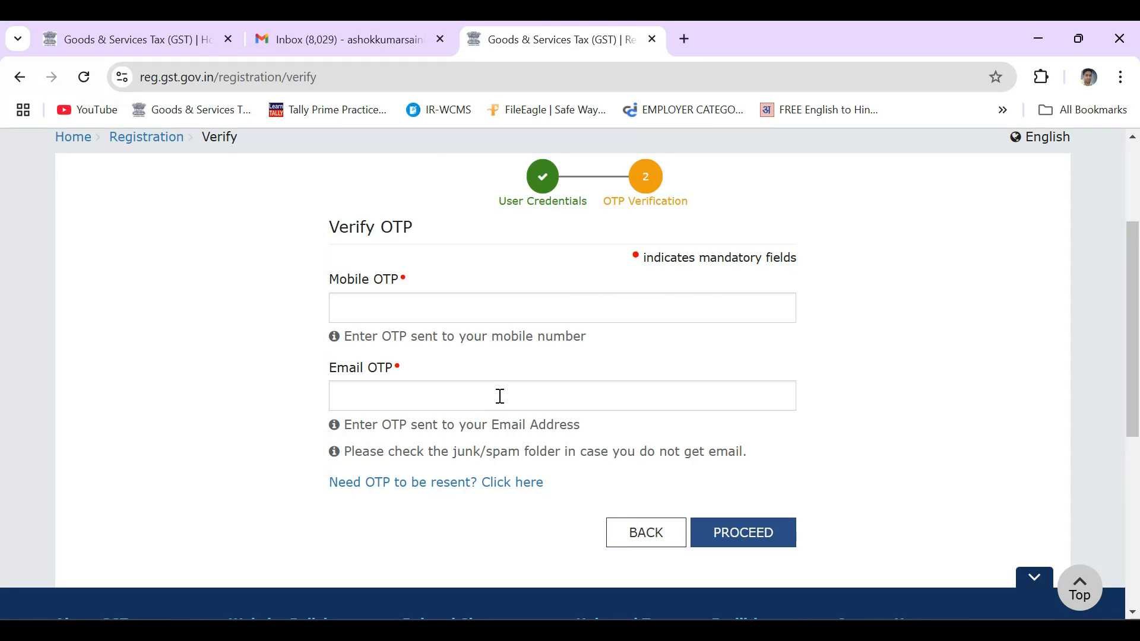
left_click(735, 537)
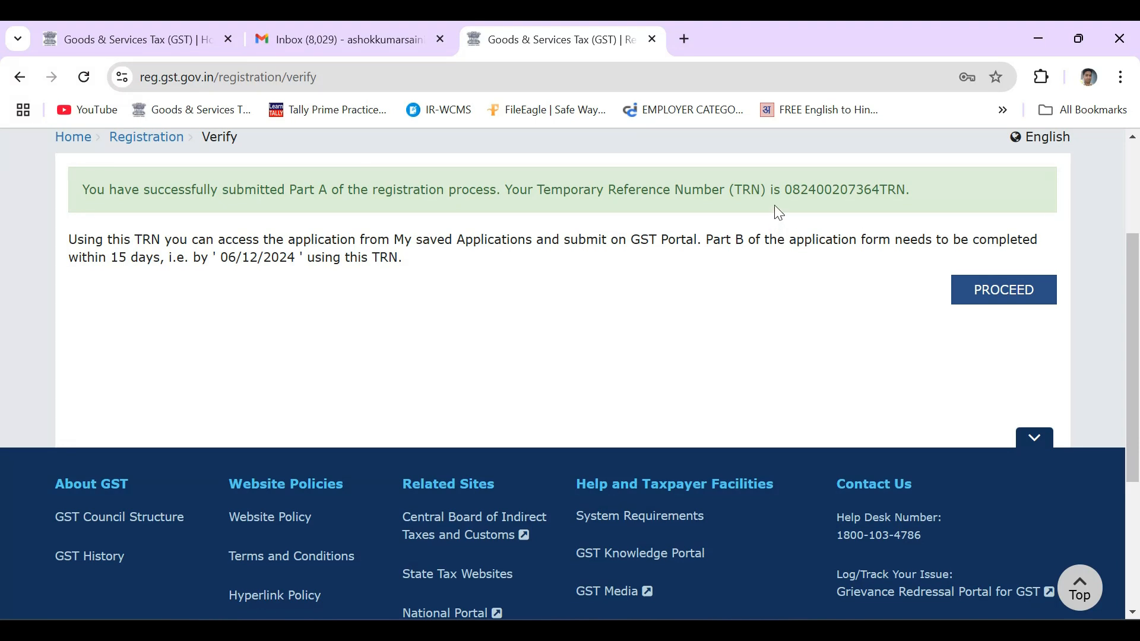
left_click_drag(787, 191, 906, 190)
key("ctrl+c")
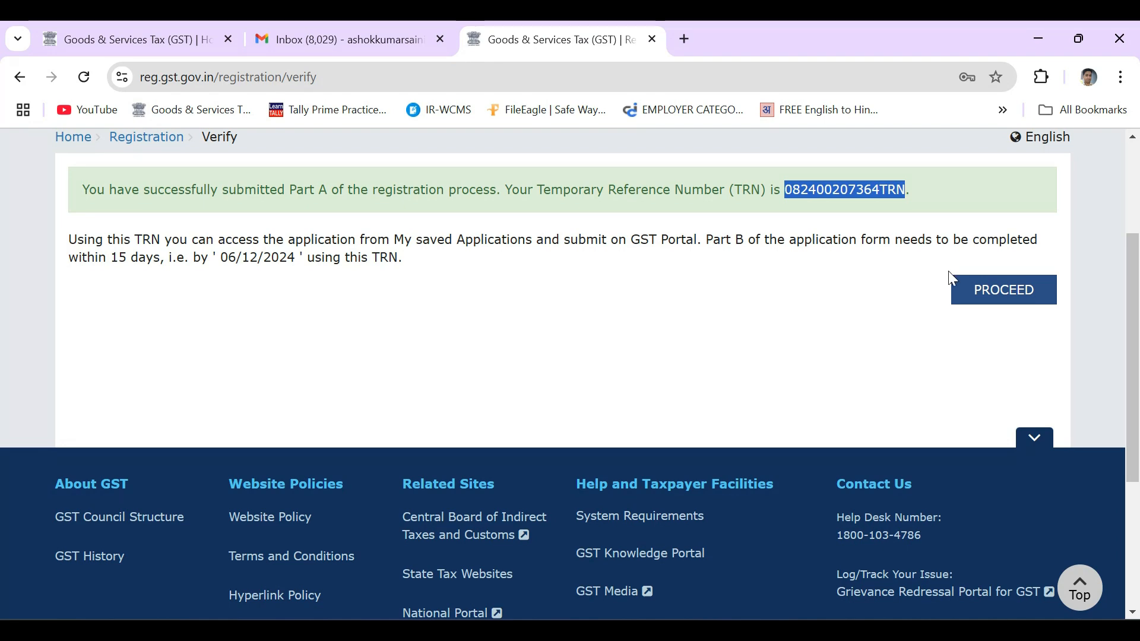
Log in using the pasted Temporary Reference Number and the captcha
left_click(995, 290)
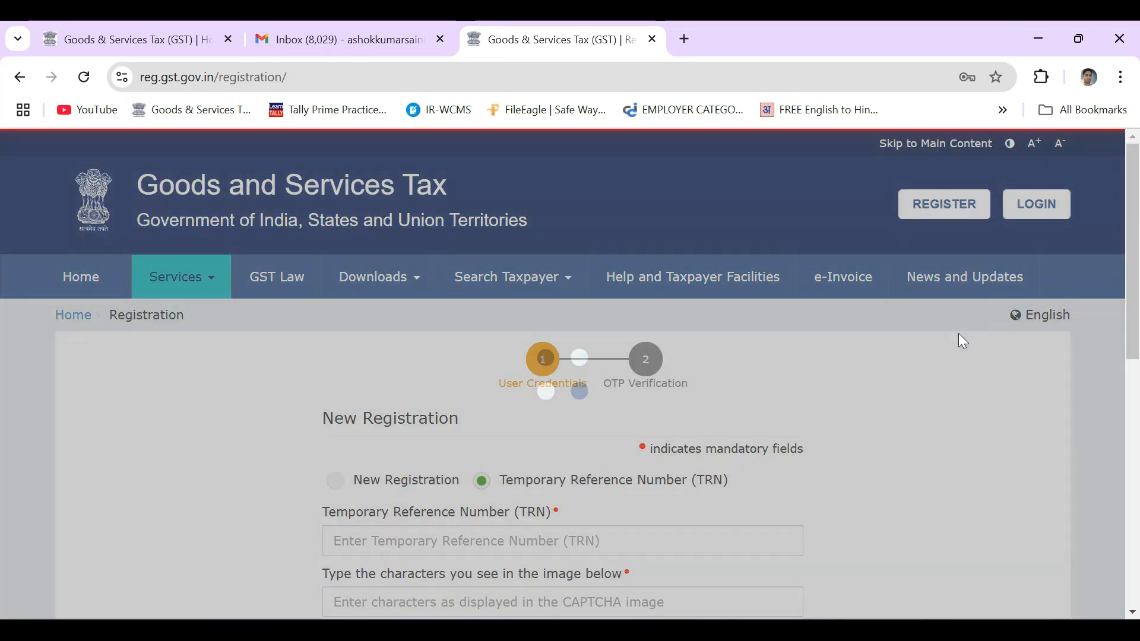
scroll(939, 358, "down", 3)
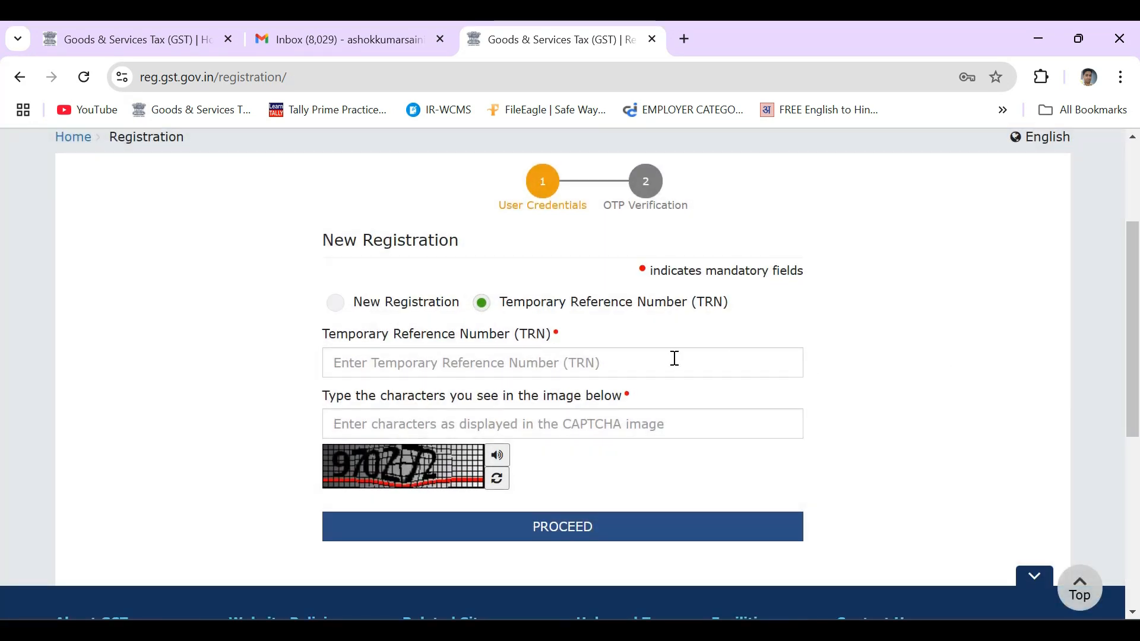
left_click(524, 364)
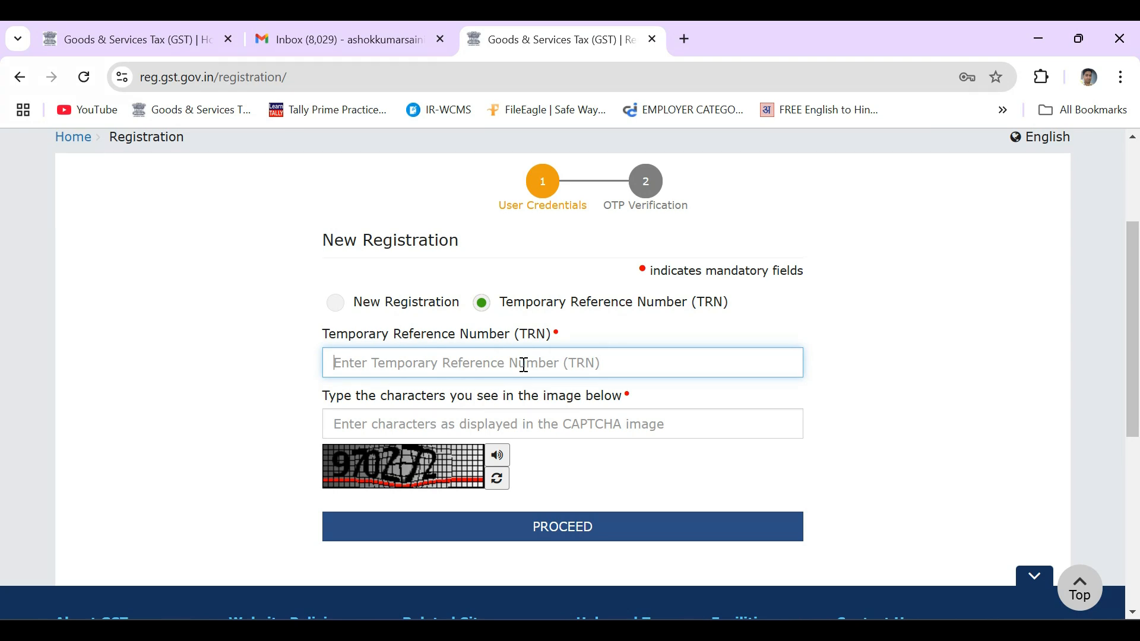
key("ctrl+v")
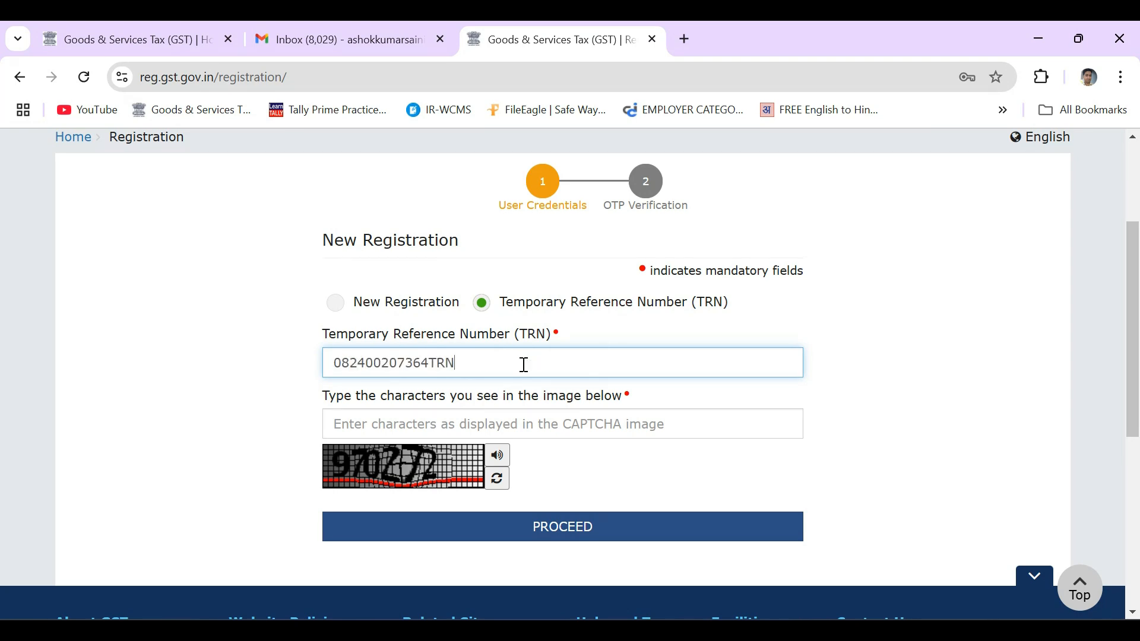
left_click(521, 425)
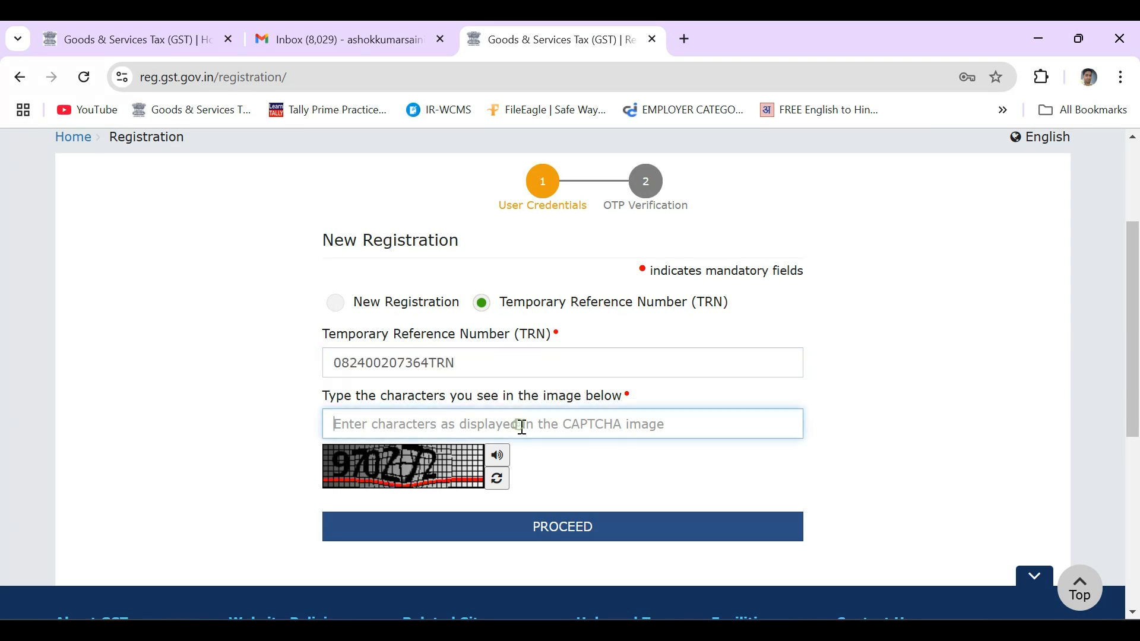
left_click(547, 537)
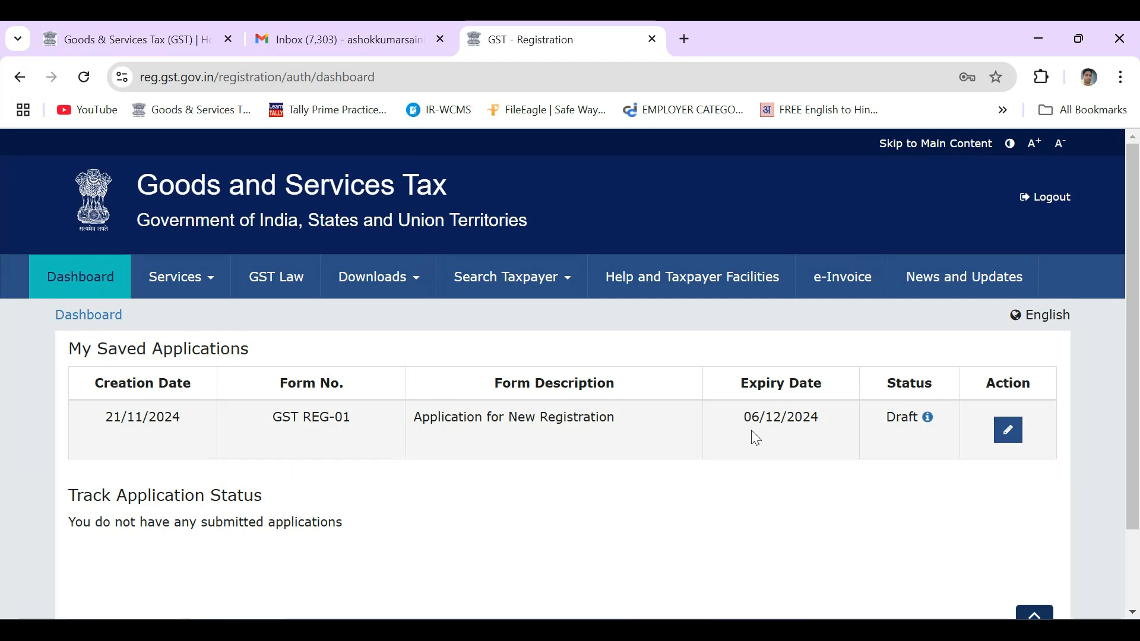
Open the draft REG-01 application and choose Proprietorship as Constitution of Business
left_click(1011, 437)
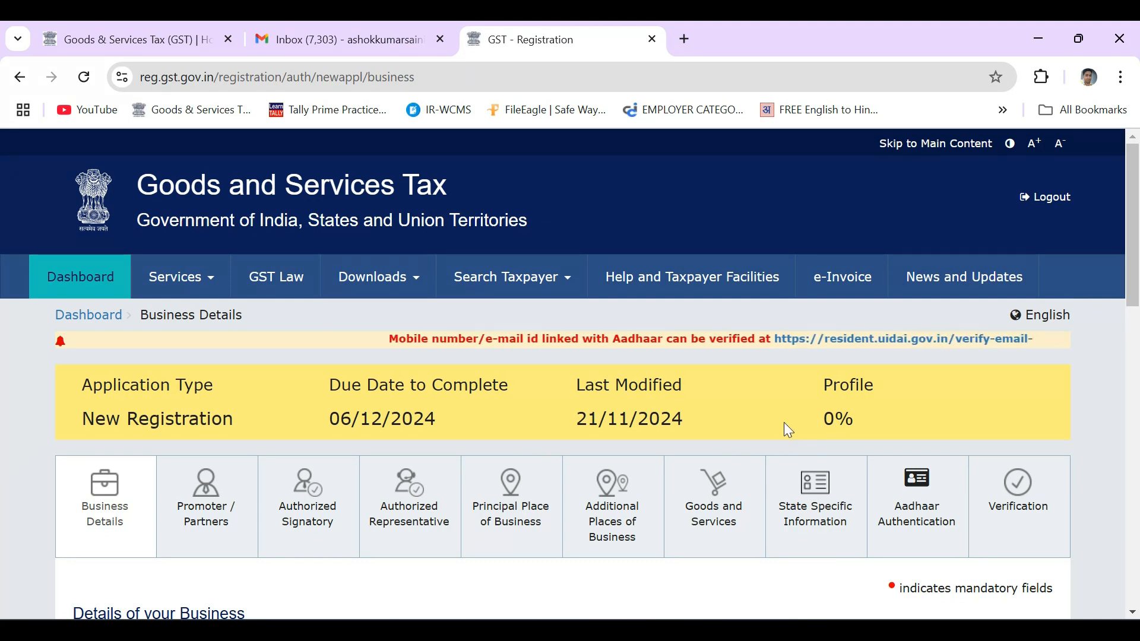
scroll(630, 413, "down", 2)
scroll(178, 404, "down", 2)
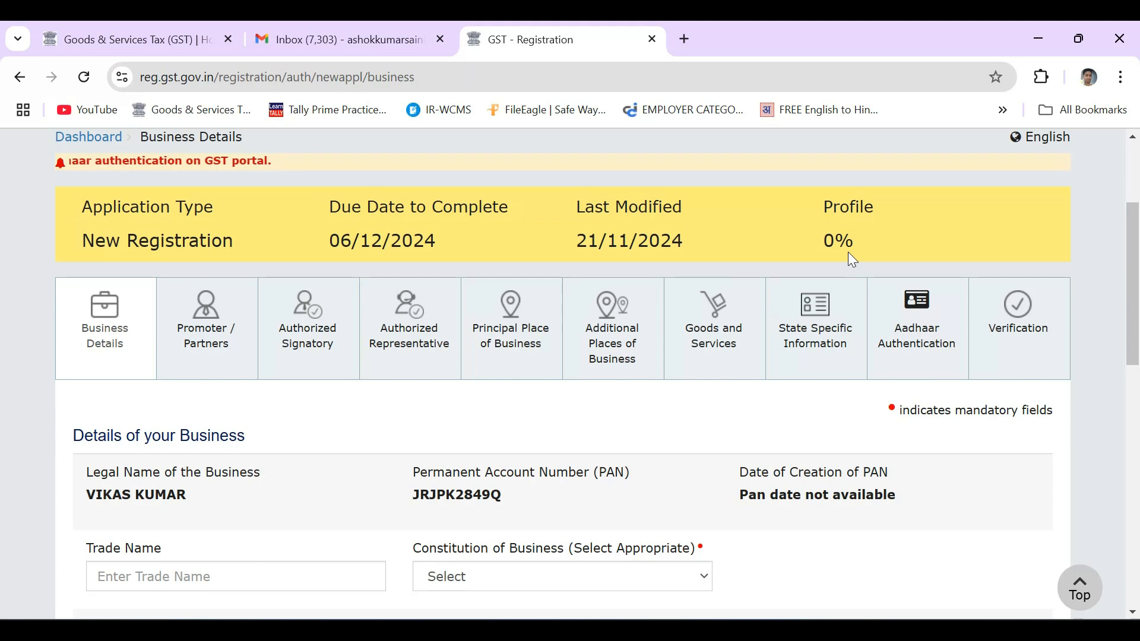
scroll(227, 228, "down", 5)
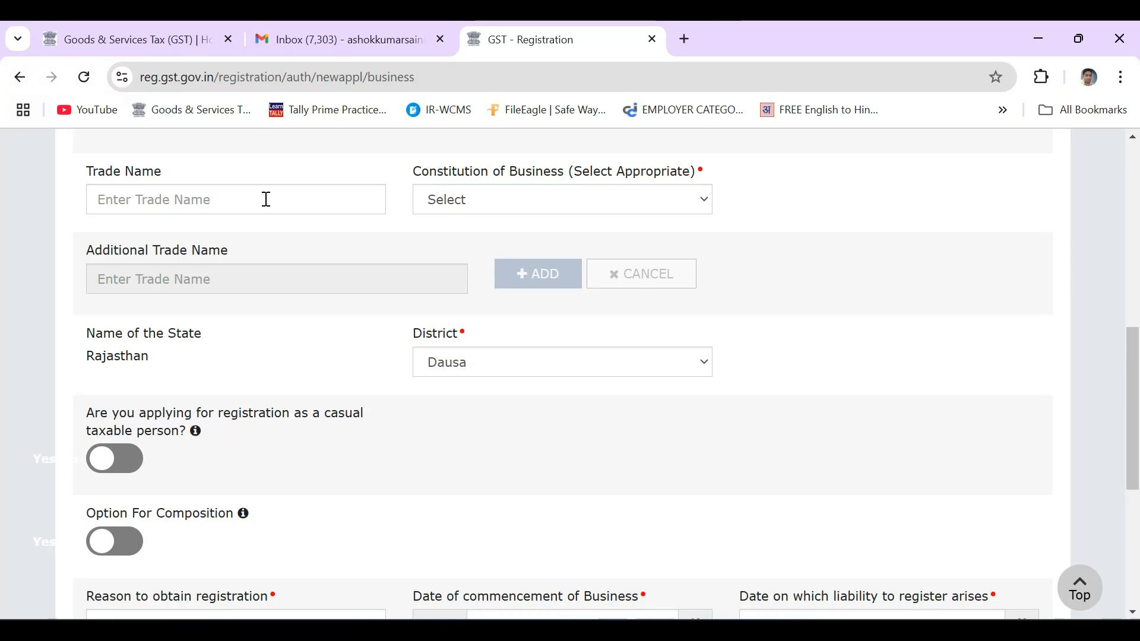
left_click(507, 201)
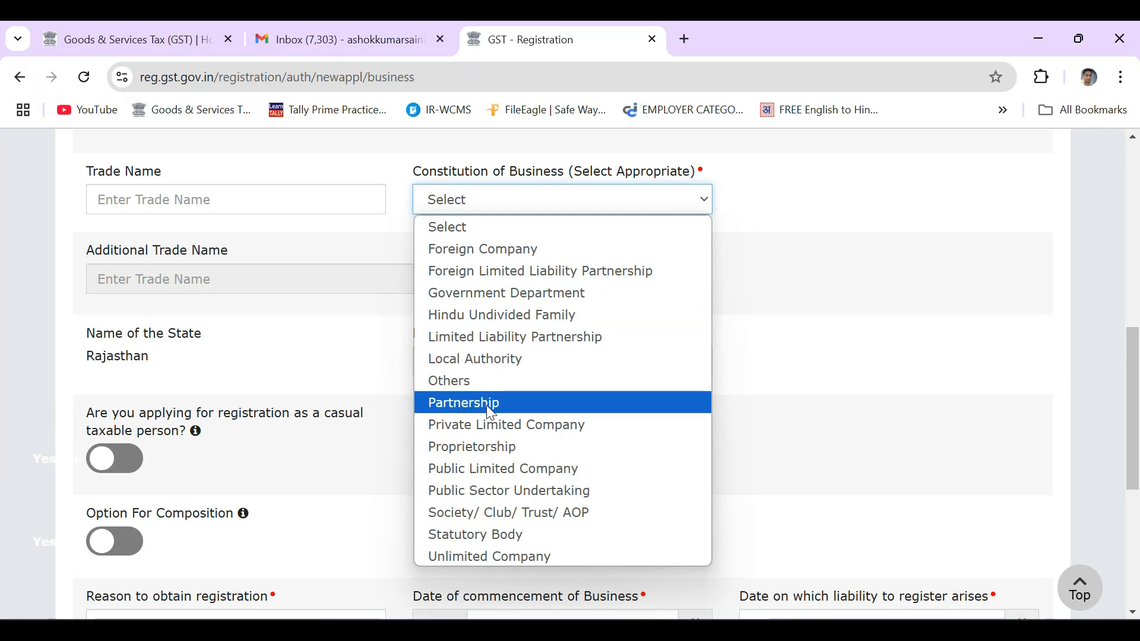
left_click(499, 445)
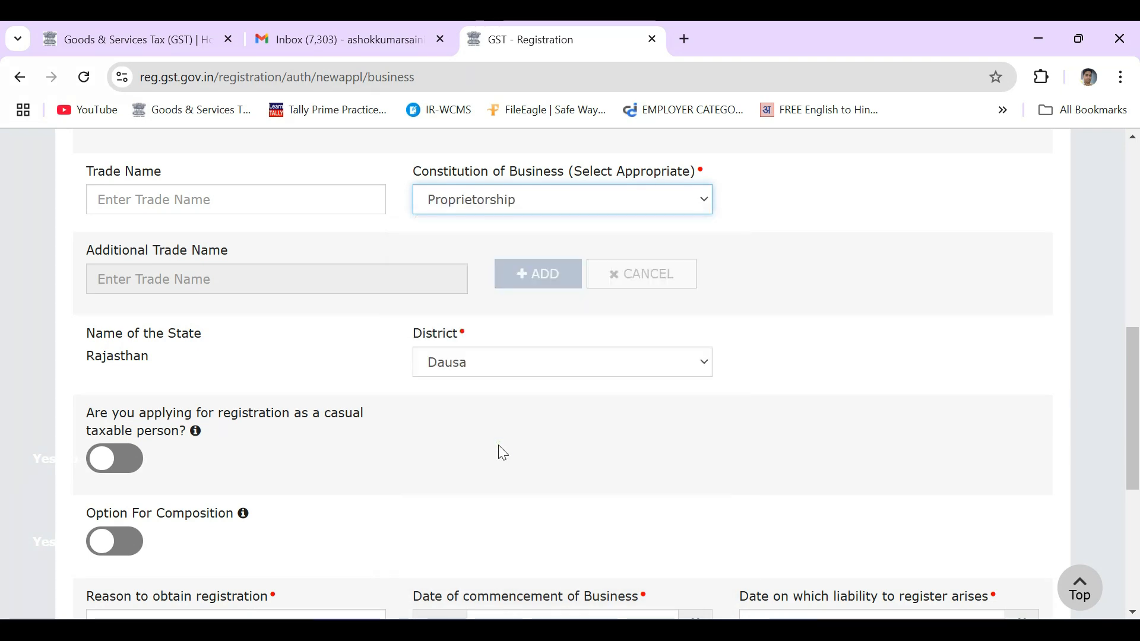
left_click(565, 208)
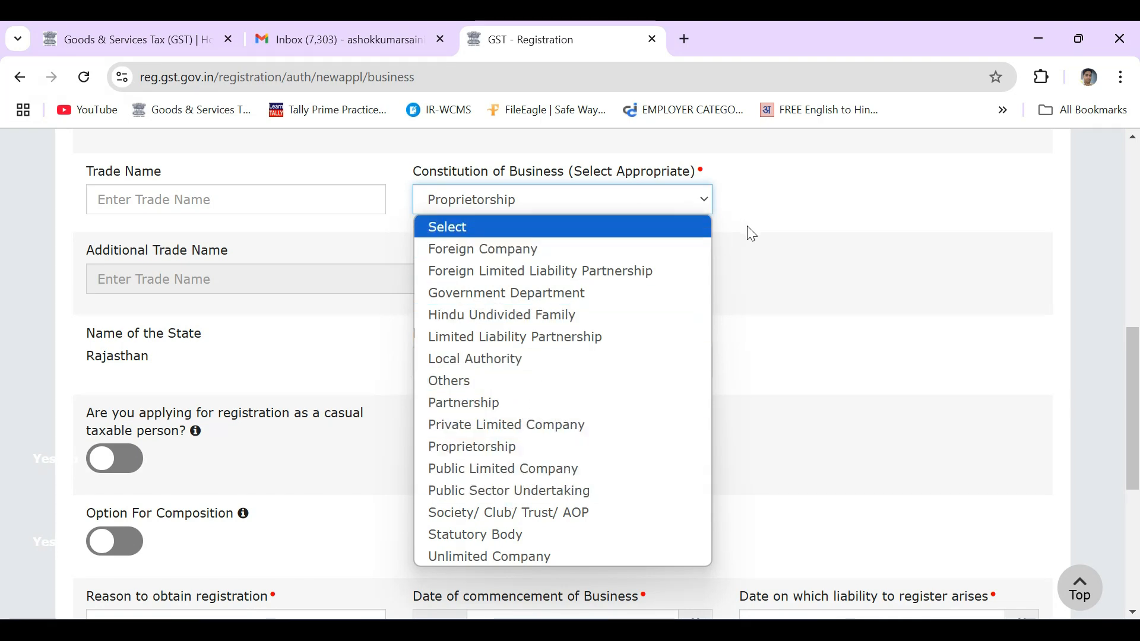
left_click(760, 238)
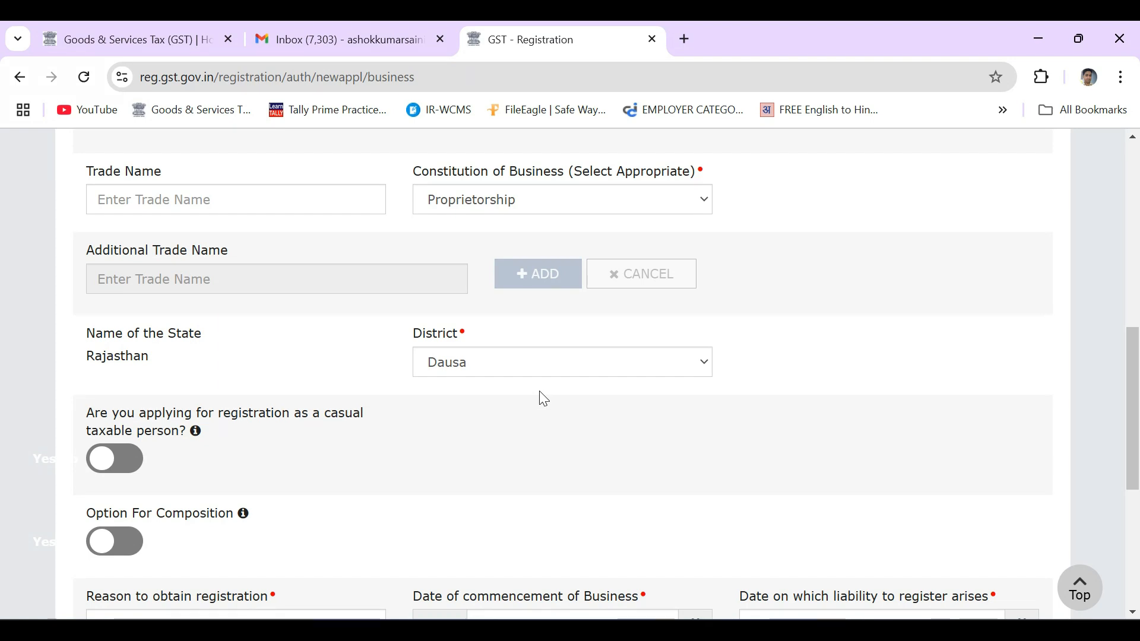
Leave Reason for registration and existing registration type at Select, then save Business Details
scroll(324, 475, "down", 2)
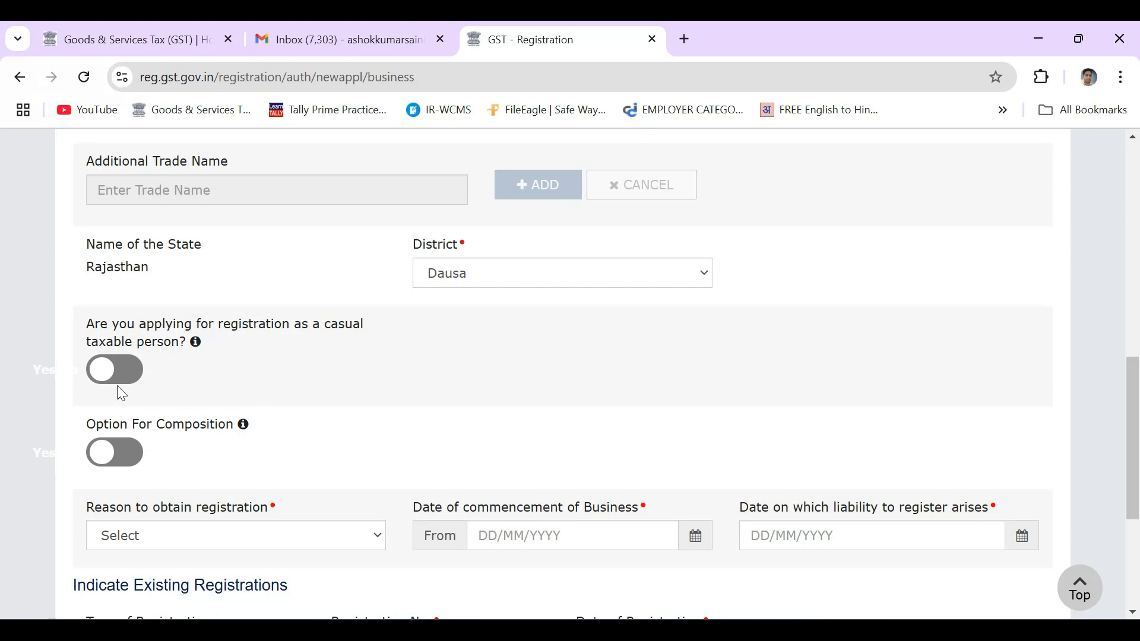
scroll(391, 444, "down", 1)
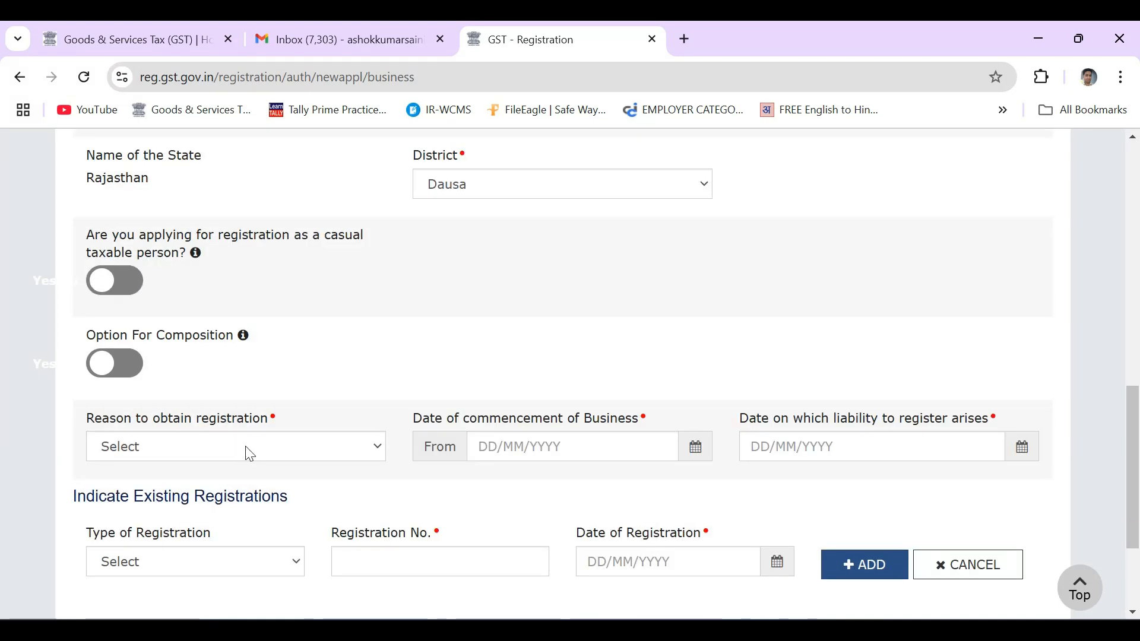
left_click(286, 453)
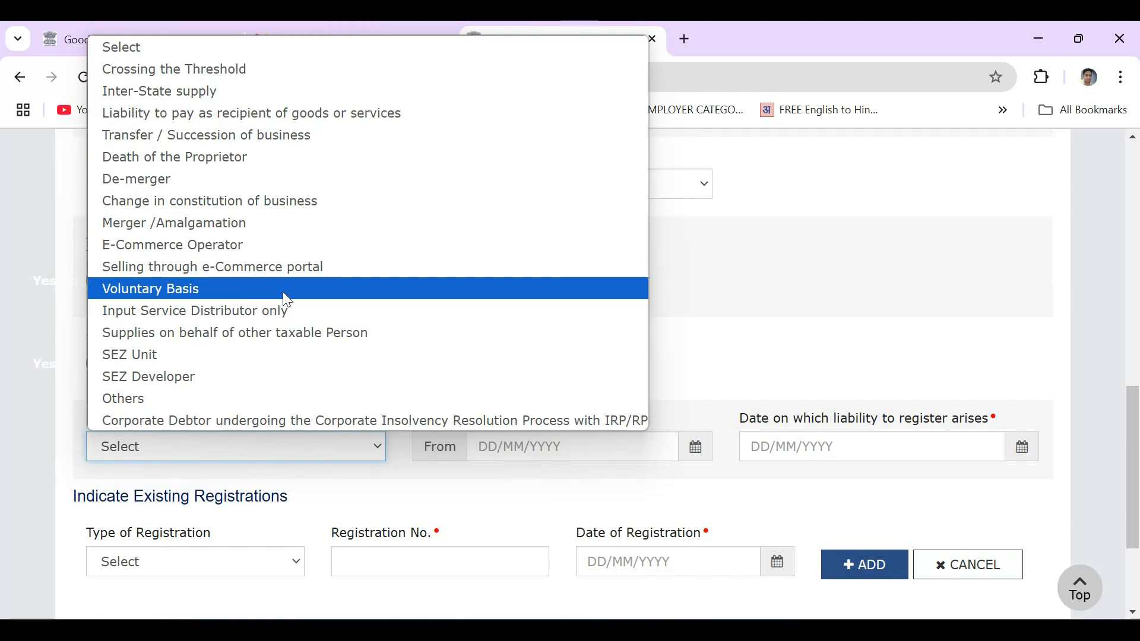
left_click(741, 303)
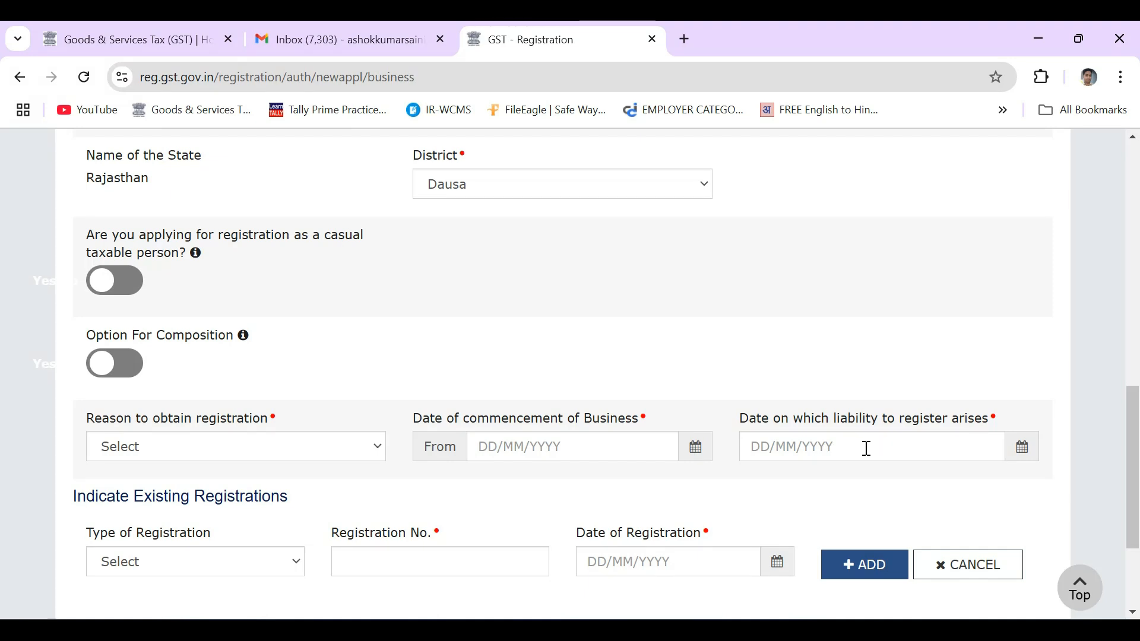
scroll(844, 450, "down", 2)
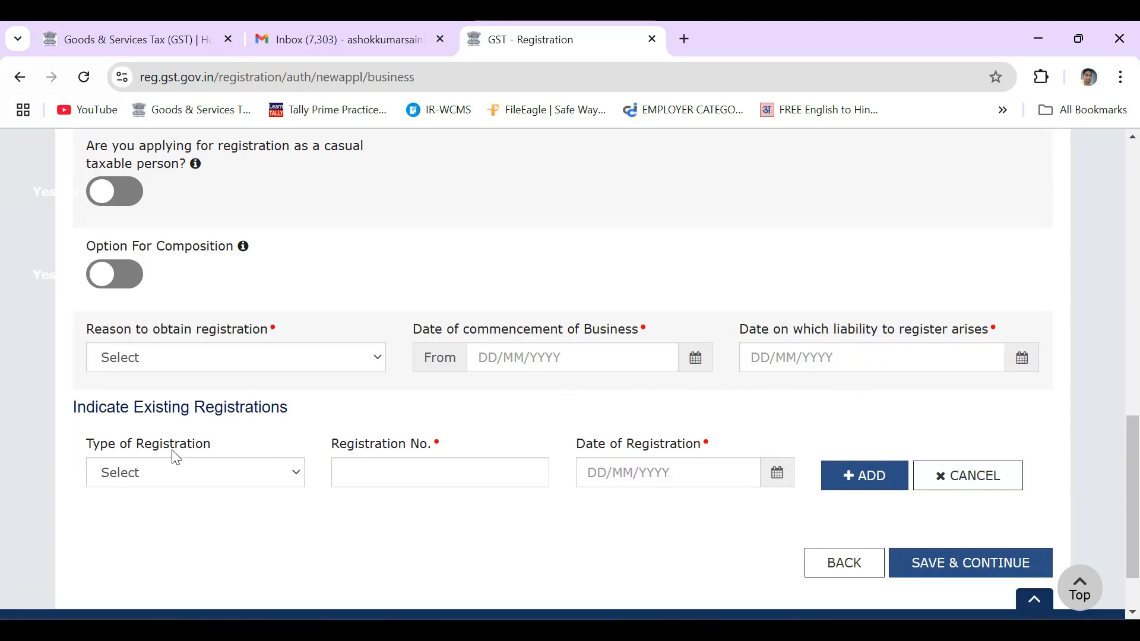
left_click(281, 474)
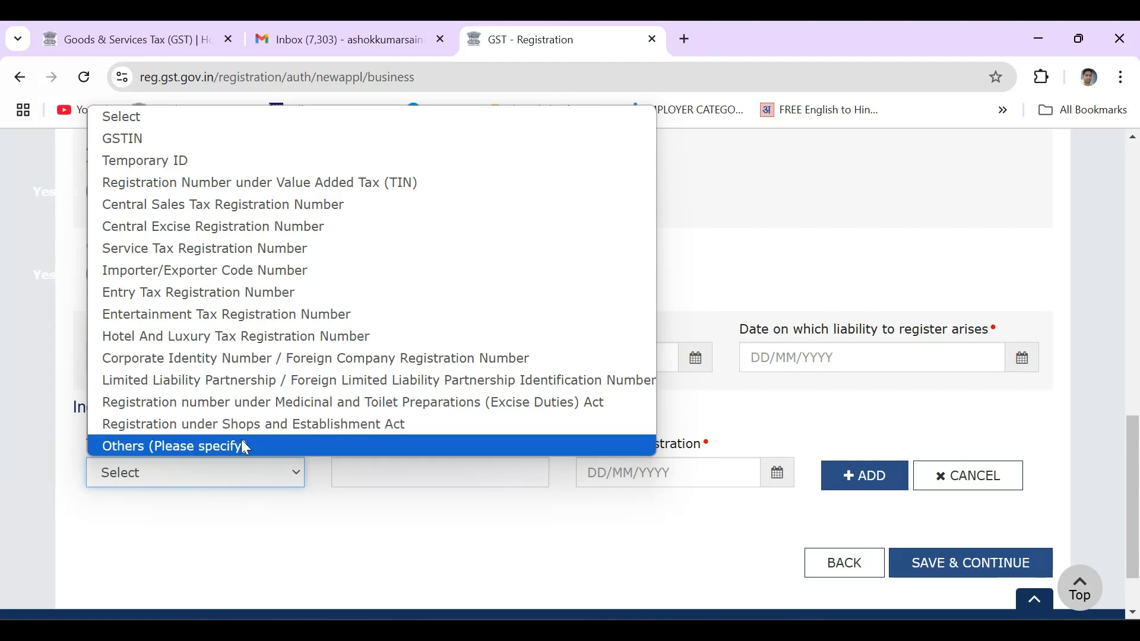
left_click(202, 446)
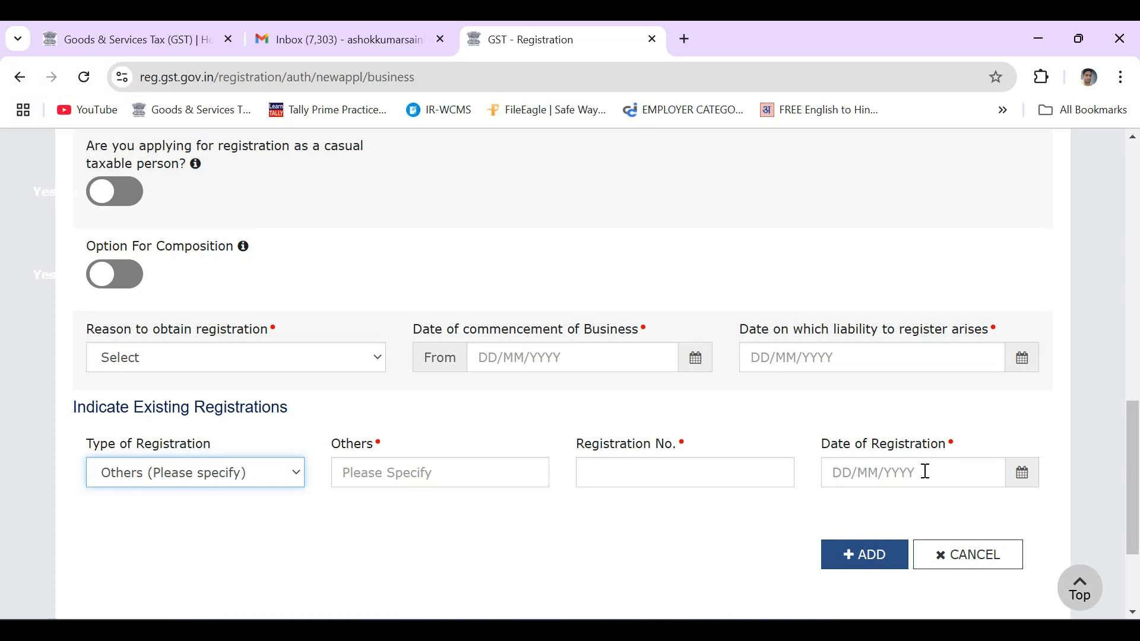
left_click(248, 475)
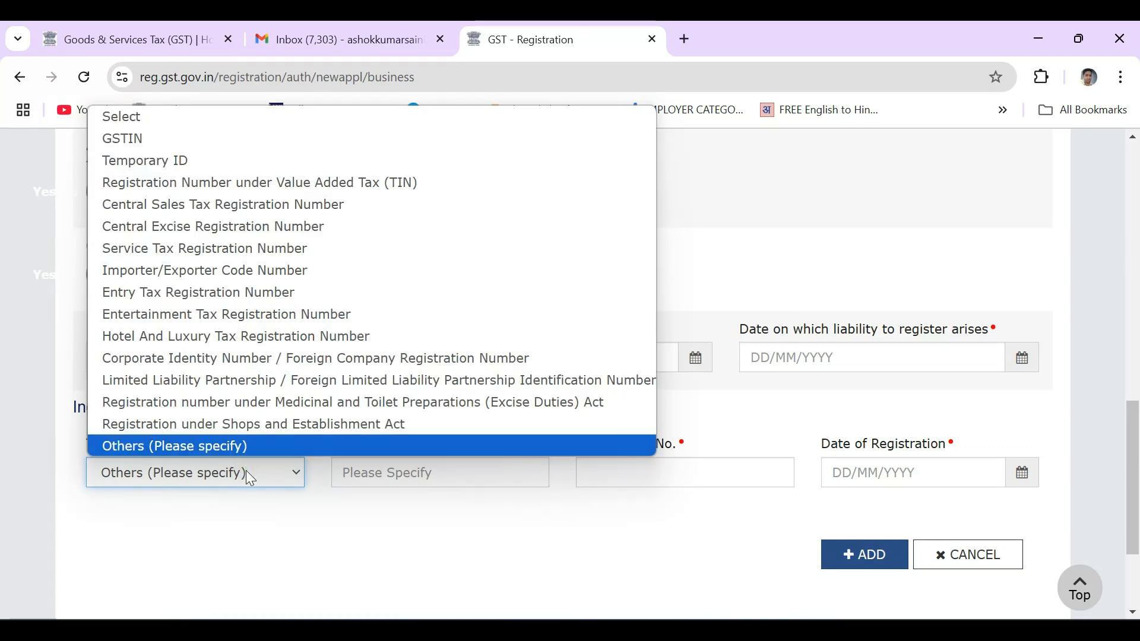
left_click(237, 115)
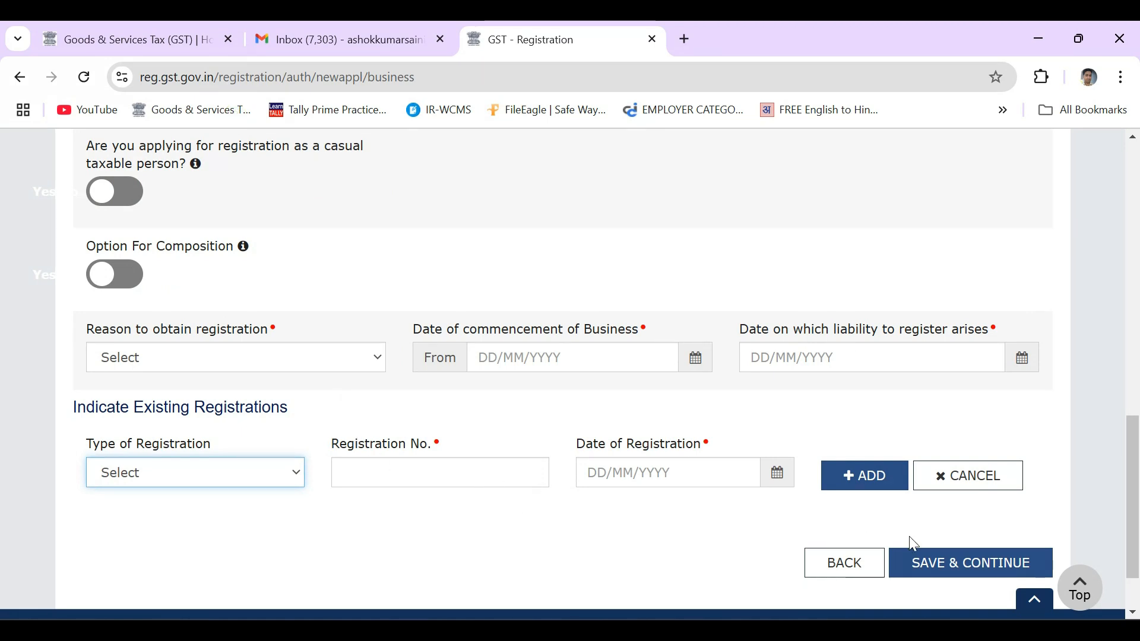
left_click(953, 570)
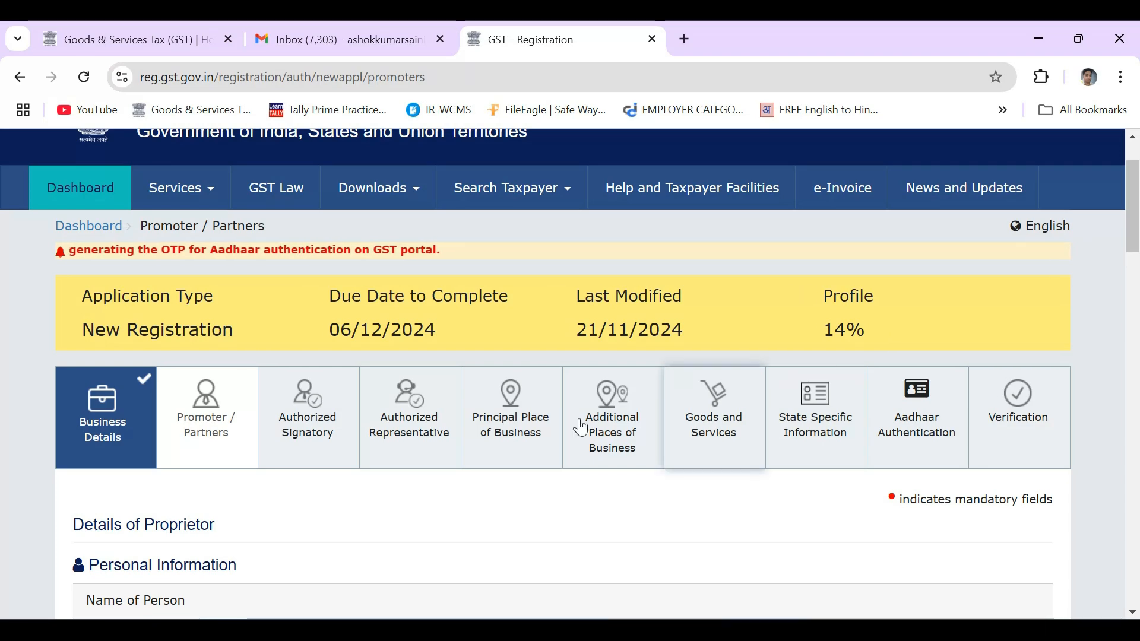
Set the promoter's date of birth to 20/11/2024
scroll(477, 468, "down", 5)
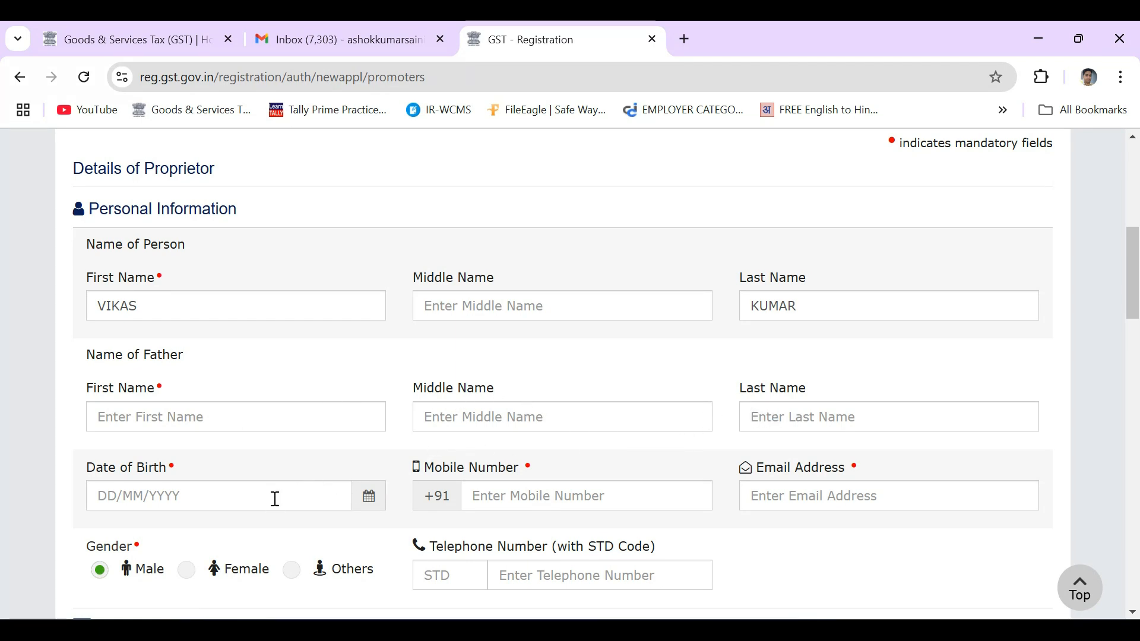
left_click(369, 498)
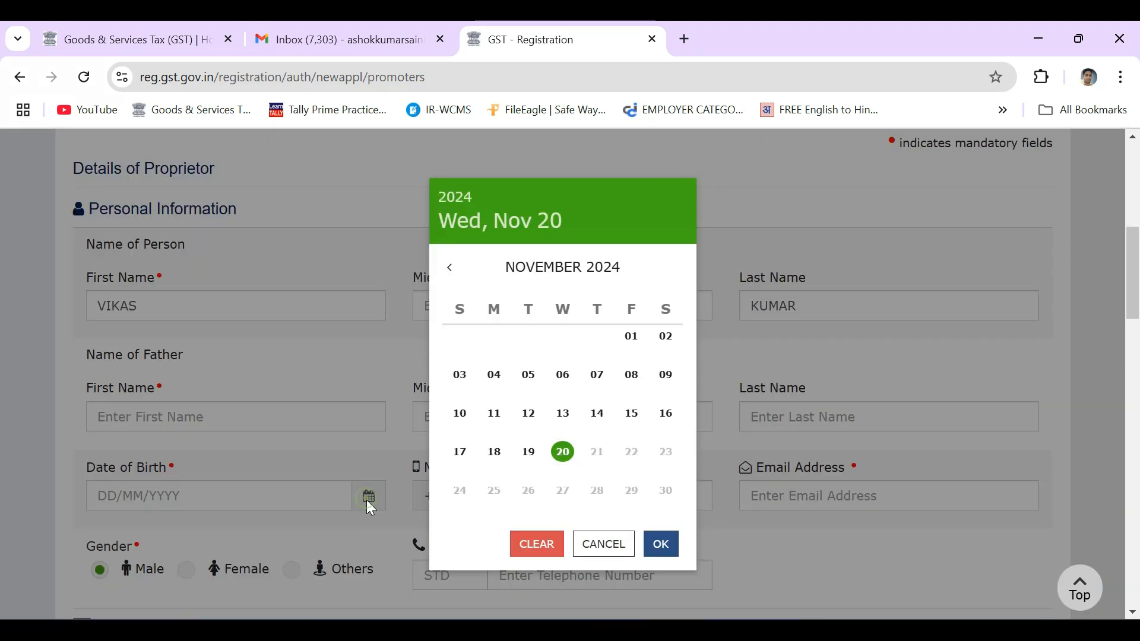
left_click(660, 545)
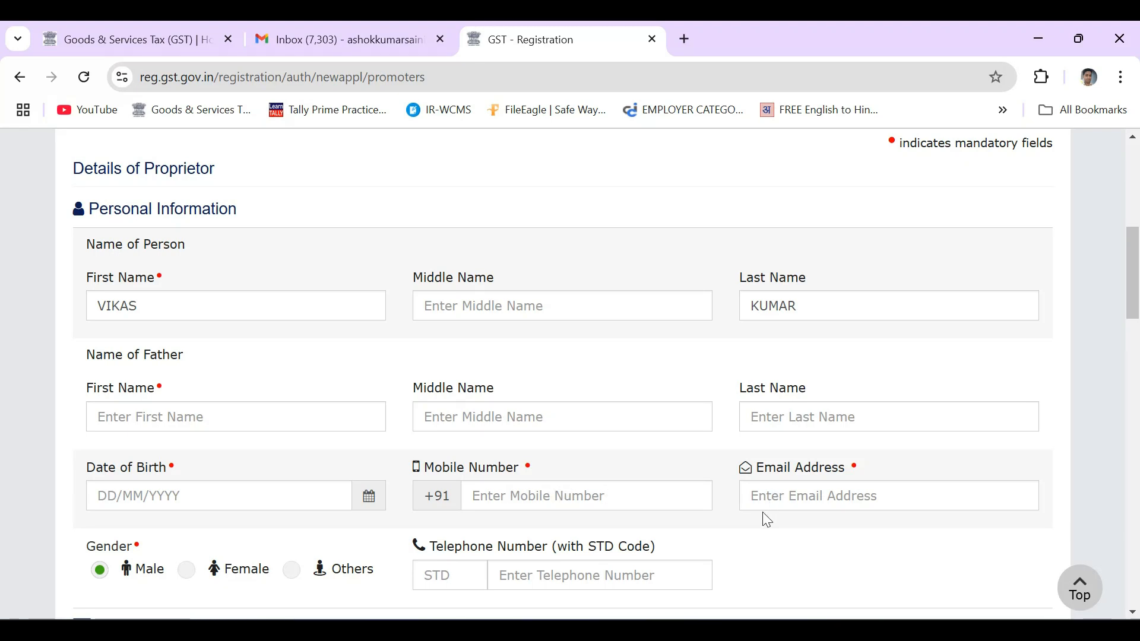
Set Also Authorized Signatory to Yes and save the promoter details
scroll(767, 520, "down", 3)
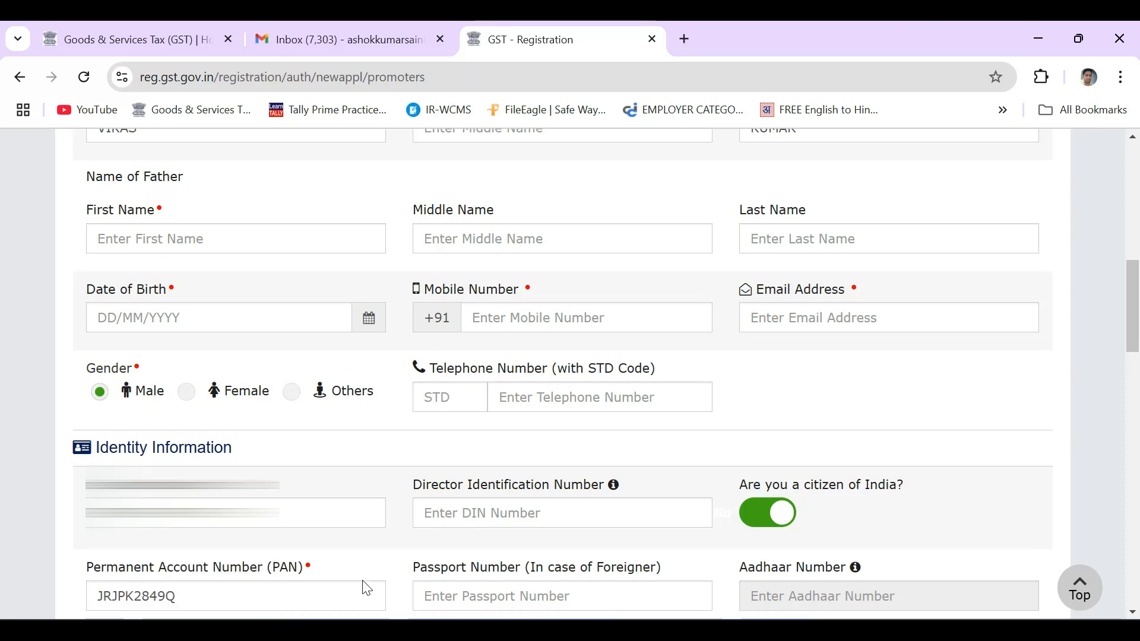
scroll(336, 589, "down", 1)
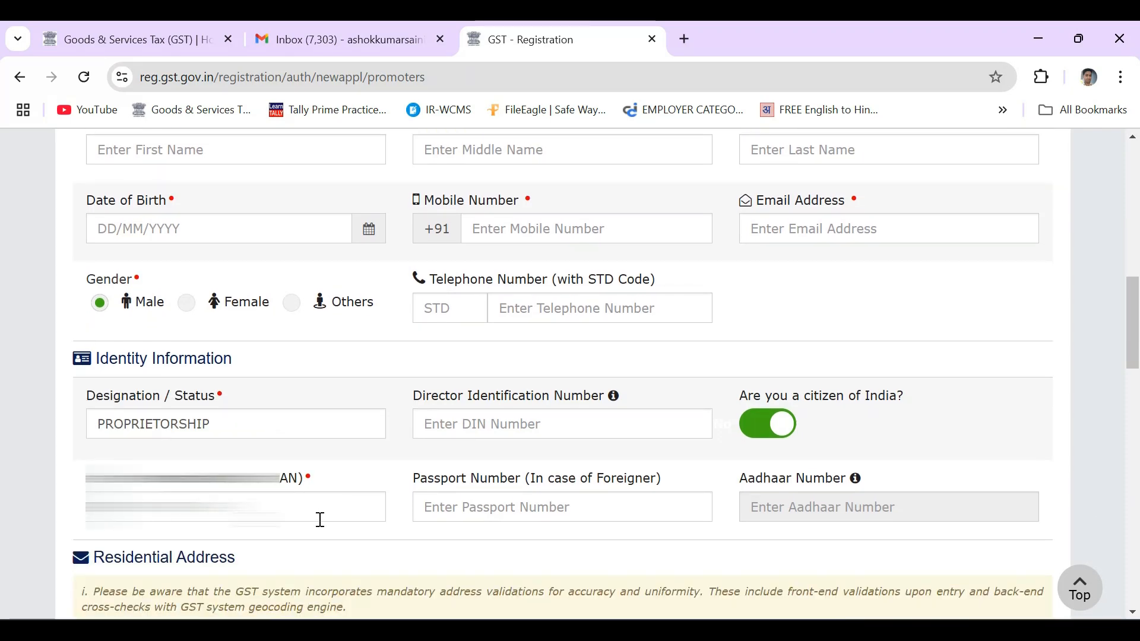
scroll(324, 520, "down", 4)
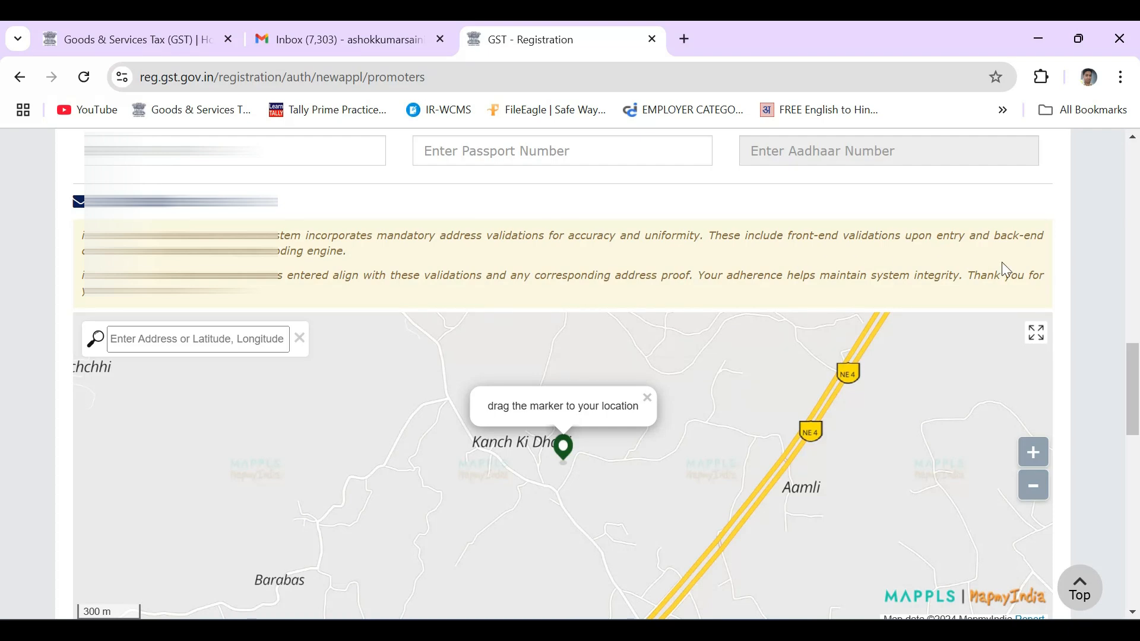
scroll(1092, 354, "down", 3)
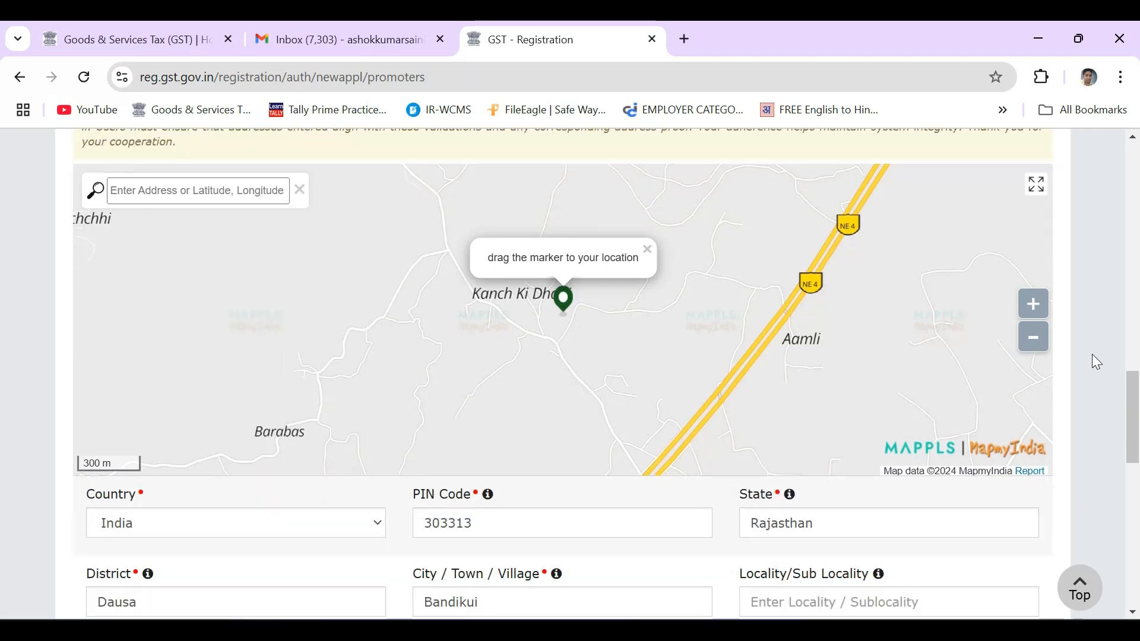
scroll(1100, 362, "down", 1)
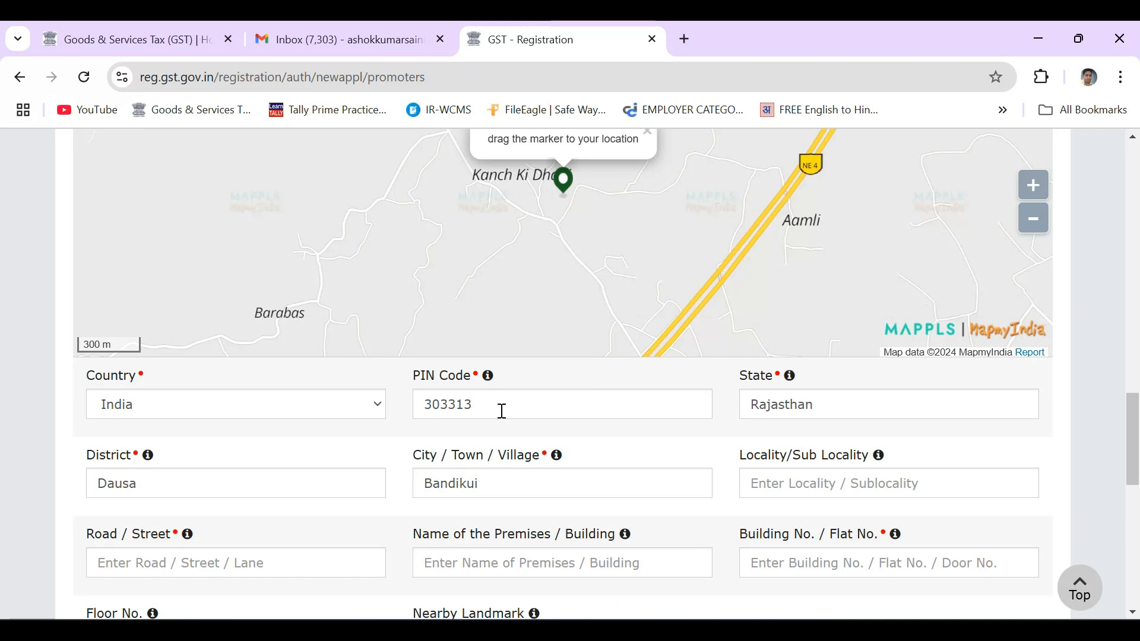
scroll(511, 411, "down", 1)
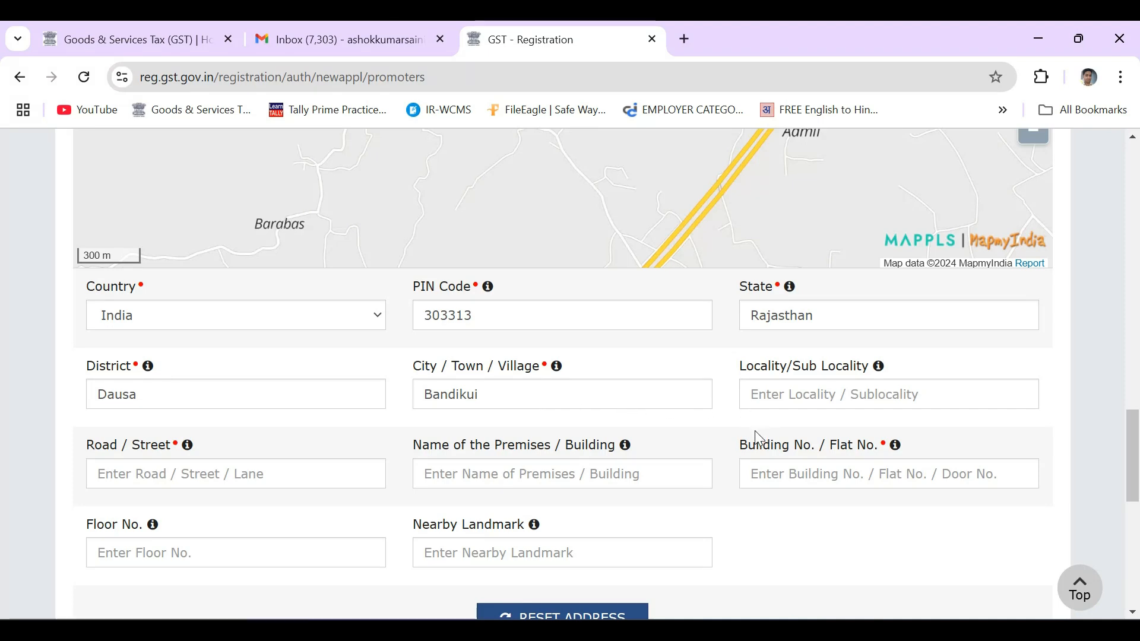
scroll(754, 428, "down", 2)
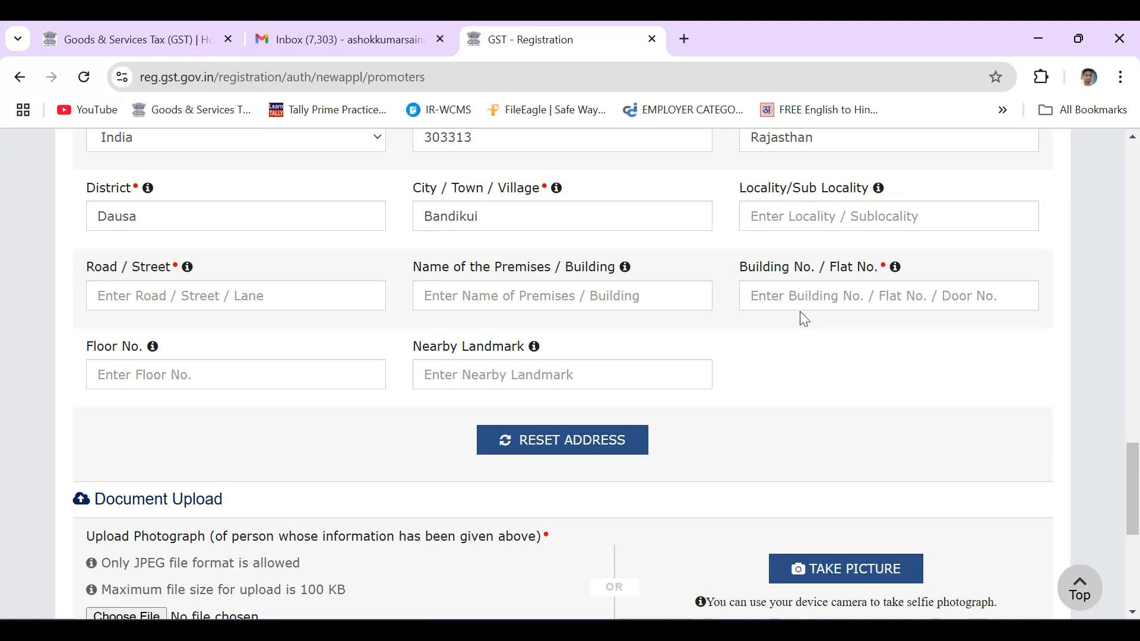
scroll(796, 339, "down", 1)
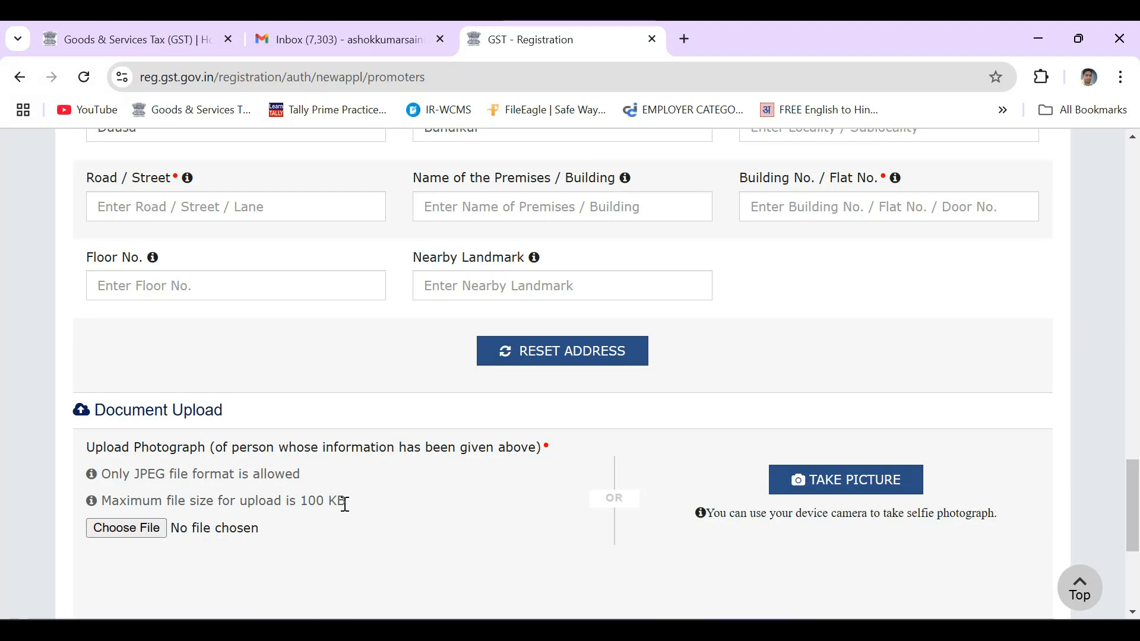
scroll(383, 490, "down", 3)
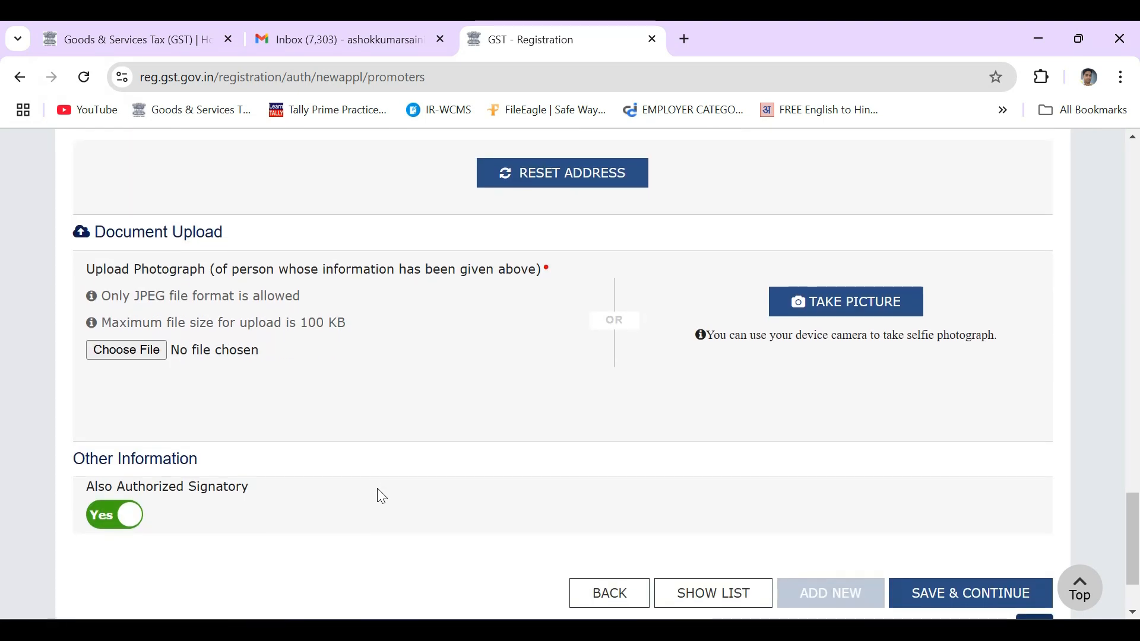
scroll(387, 490, "down", 1)
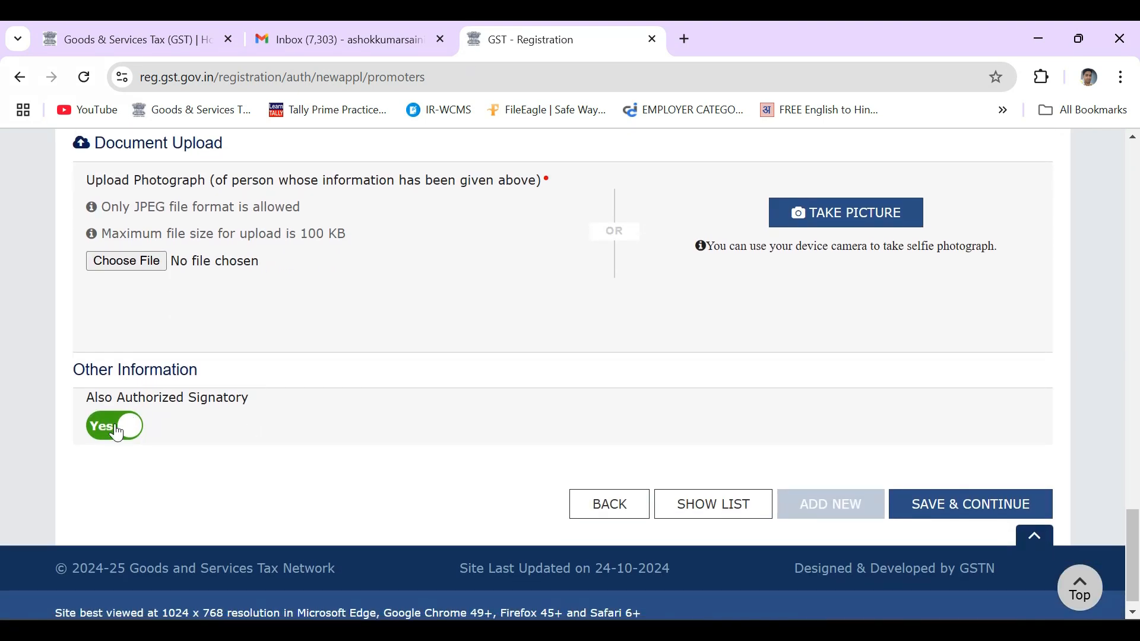
left_click(117, 432)
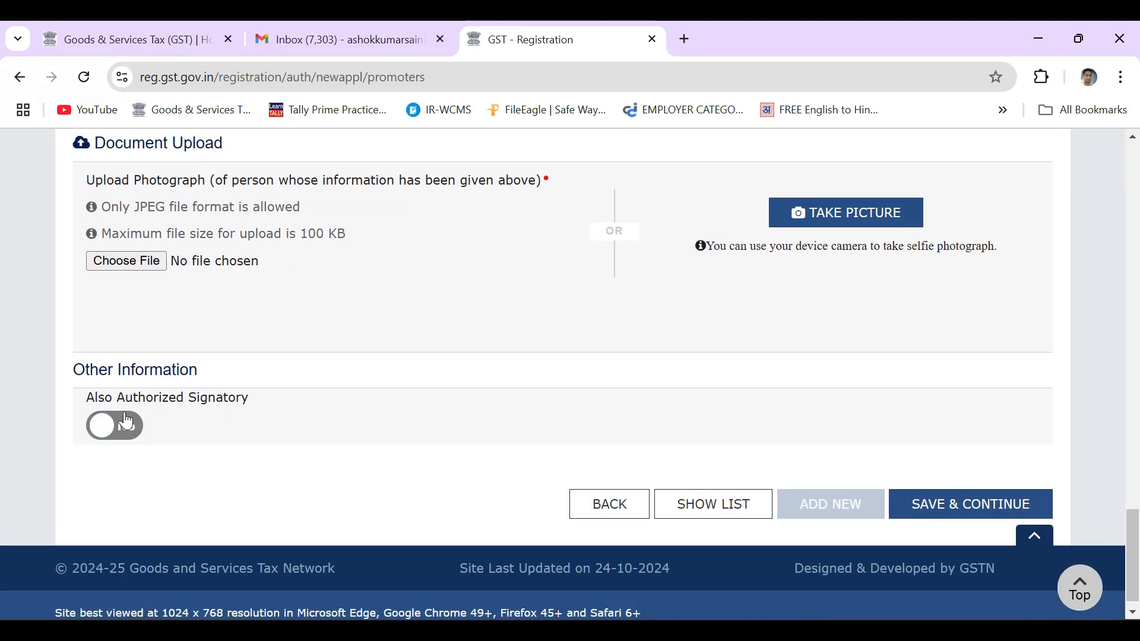
left_click(117, 432)
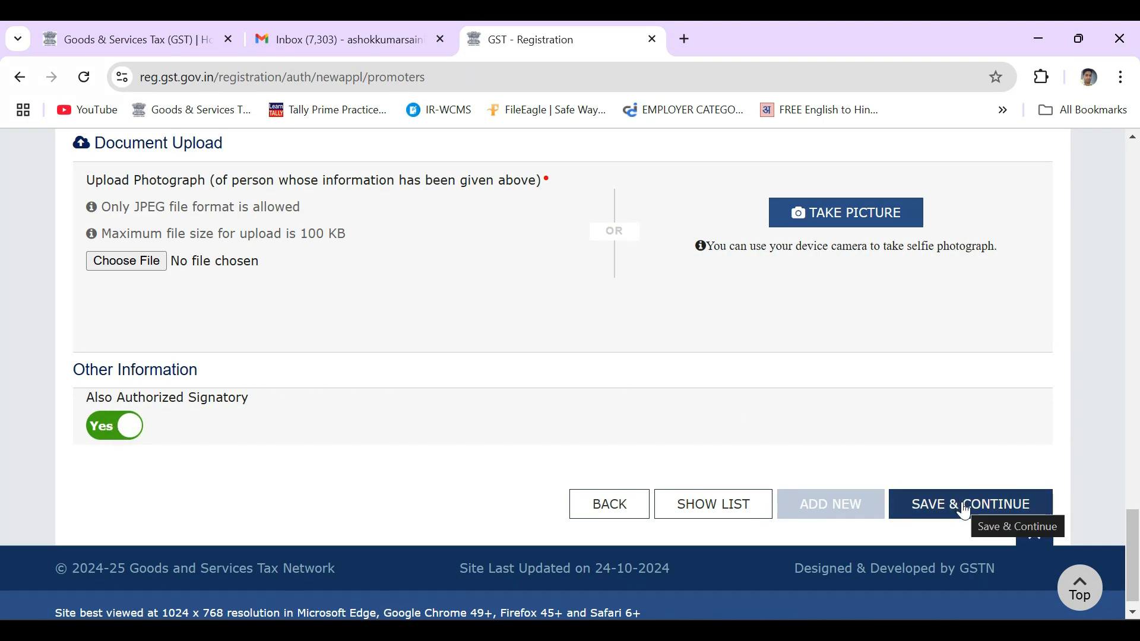
left_click(964, 509)
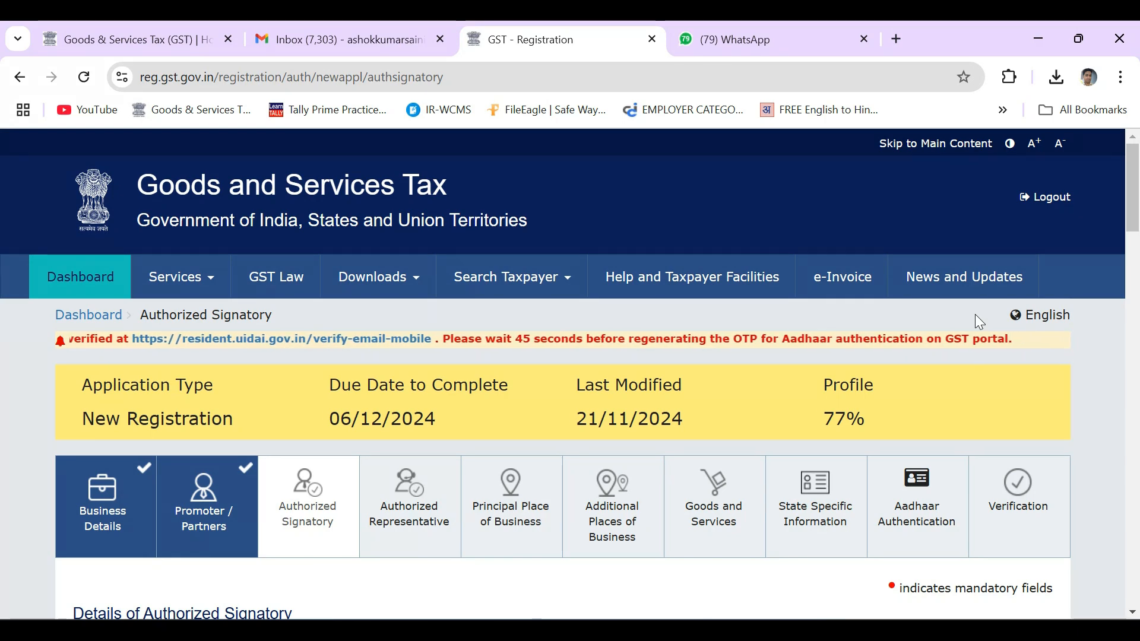
Tick Primary Authorized Signatory and save the authorized signatory details
scroll(980, 322, "down", 3)
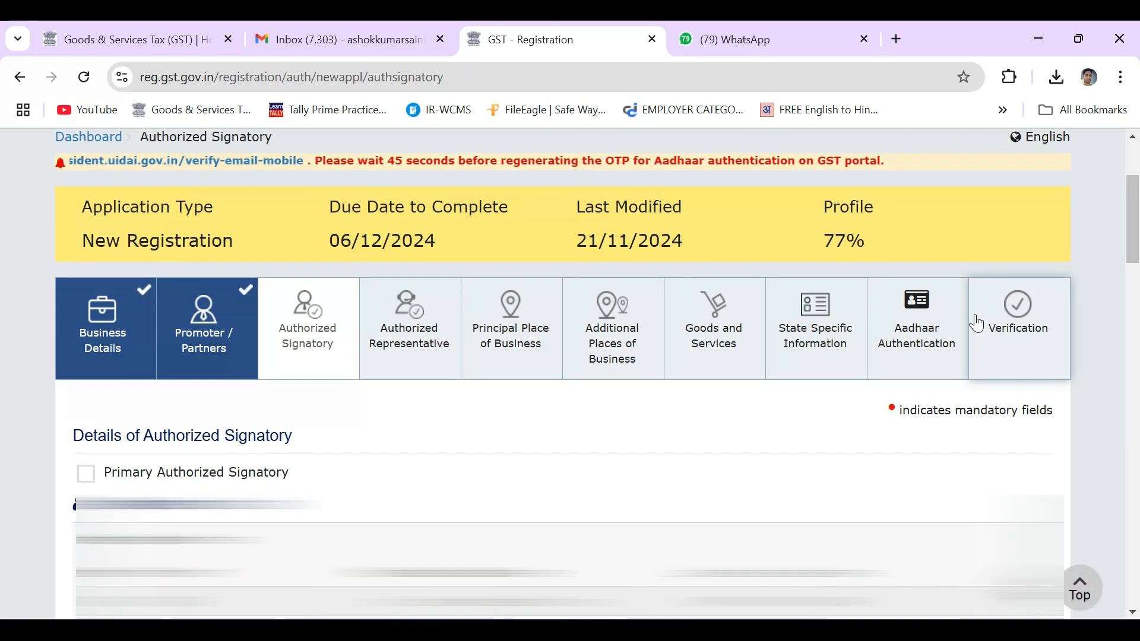
scroll(980, 322, "down", 3)
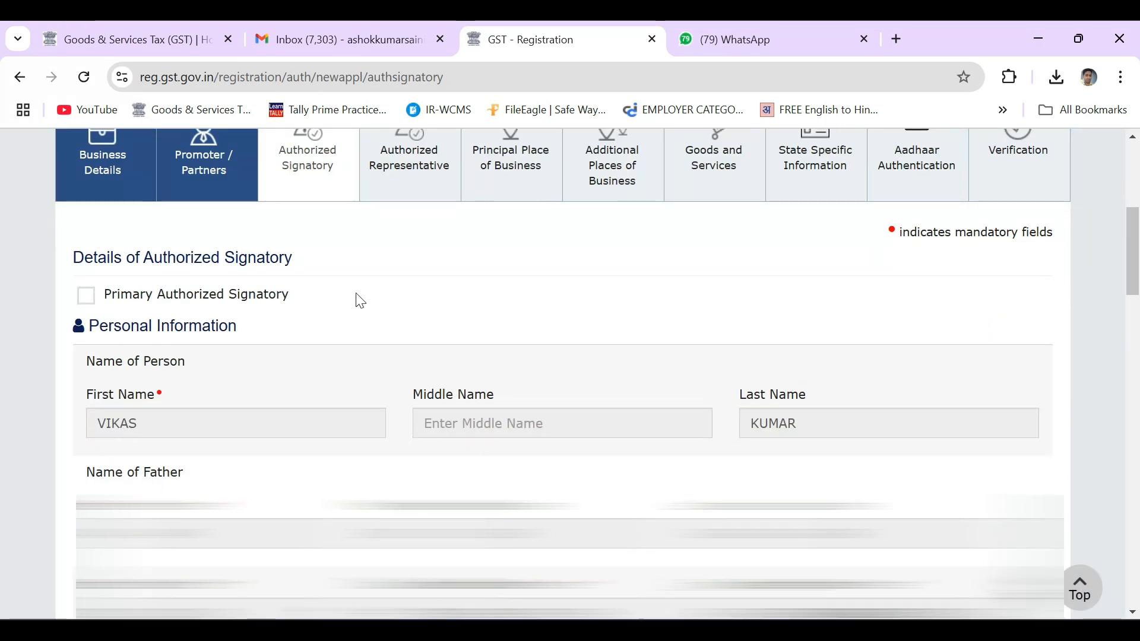
left_click(87, 297)
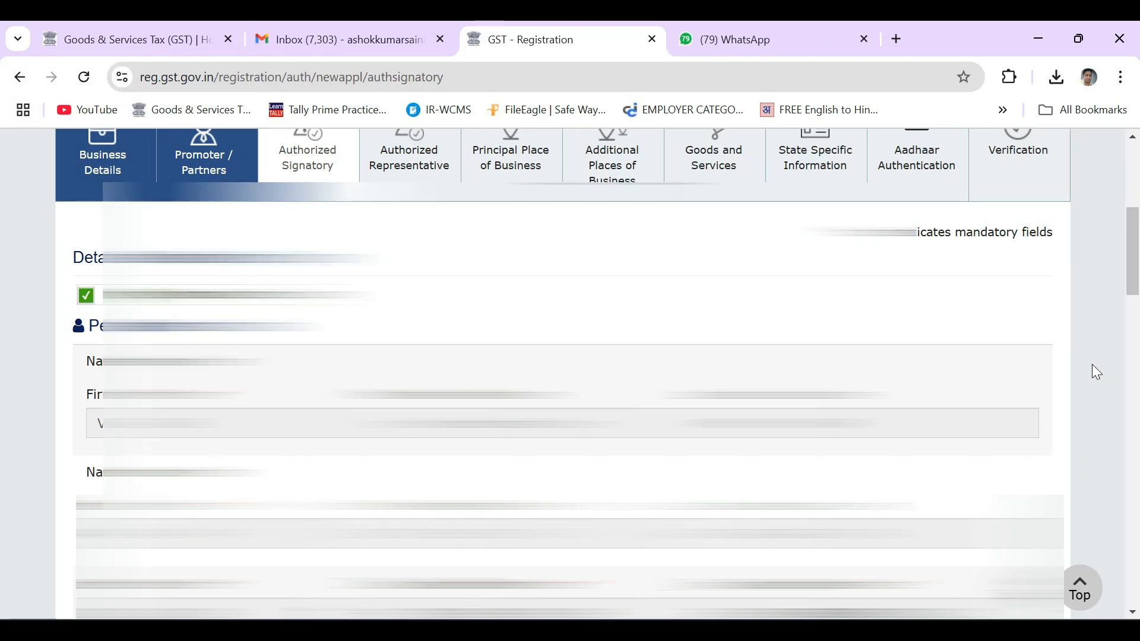
scroll(1091, 374, "down", 6)
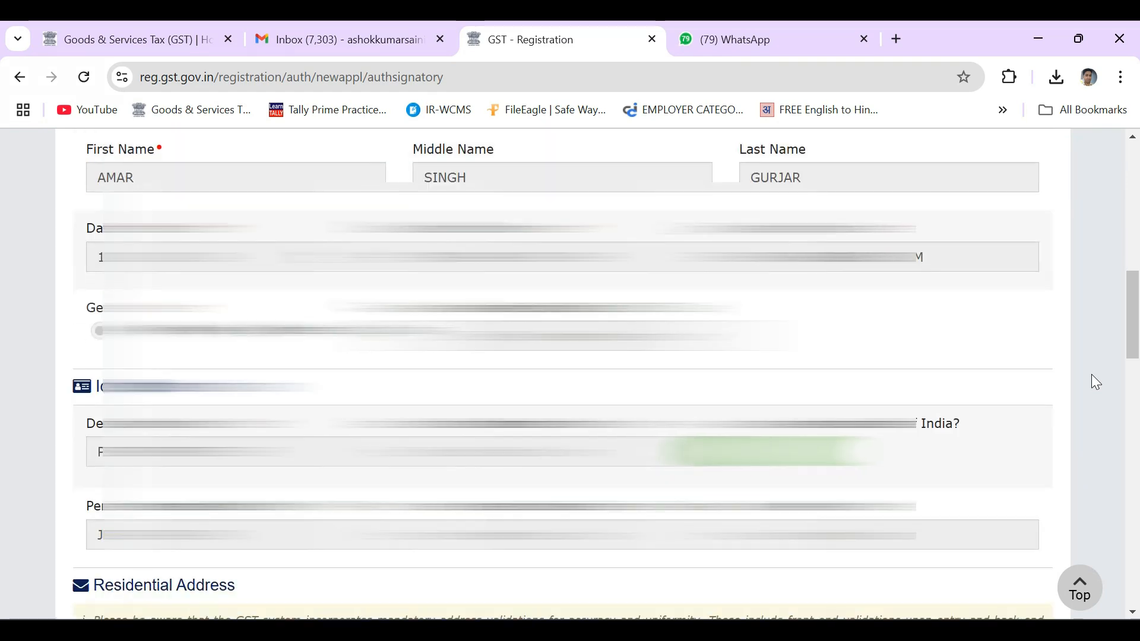
scroll(1091, 375, "down", 6)
scroll(1091, 375, "down", 12)
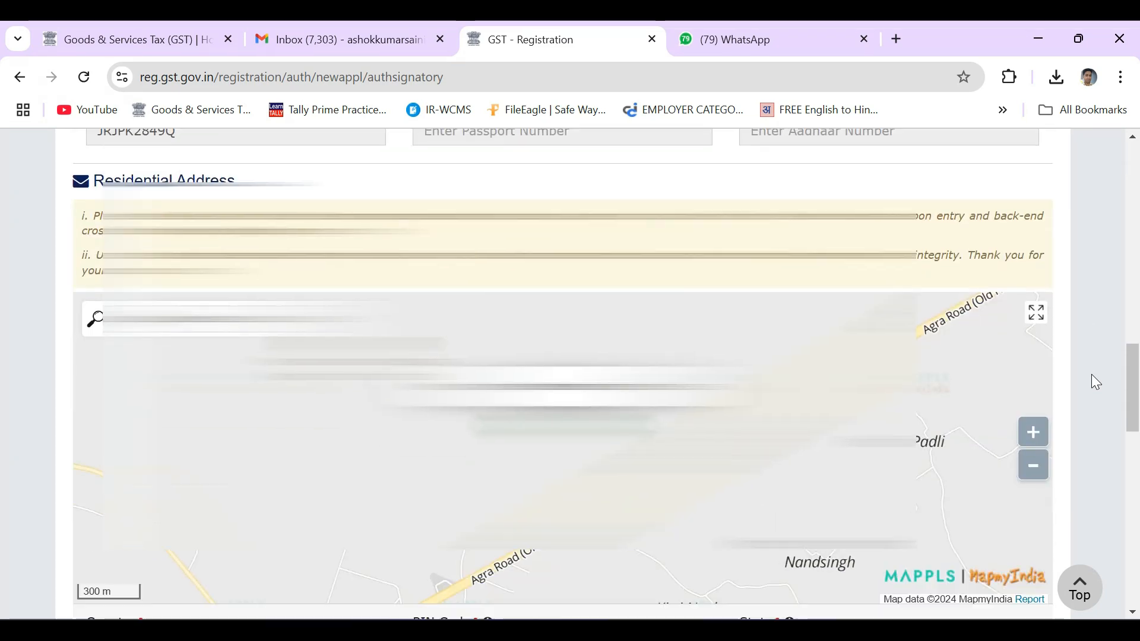
scroll(1091, 374, "down", 5)
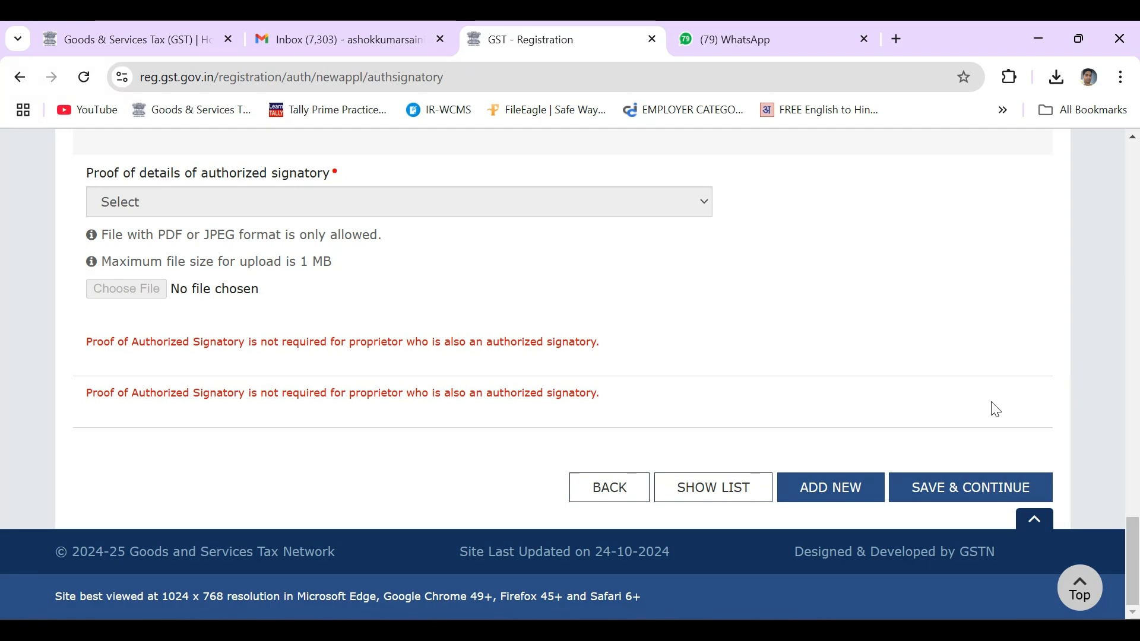
left_click(975, 490)
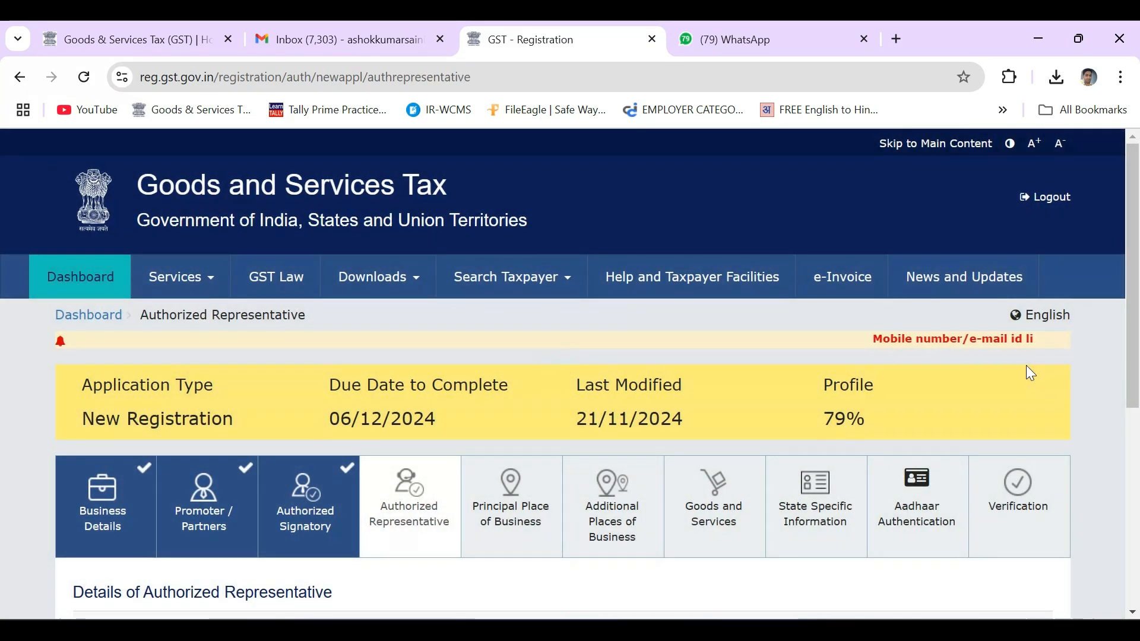
Save the Authorized Representative page with No representative declared
scroll(1030, 374, "down", 5)
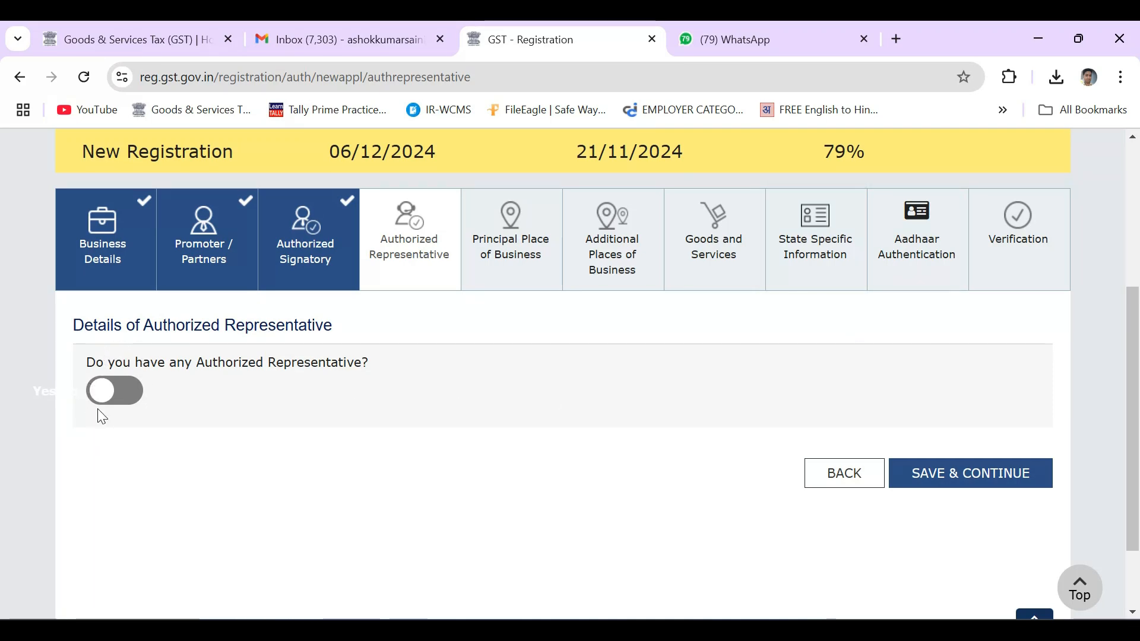
left_click(961, 475)
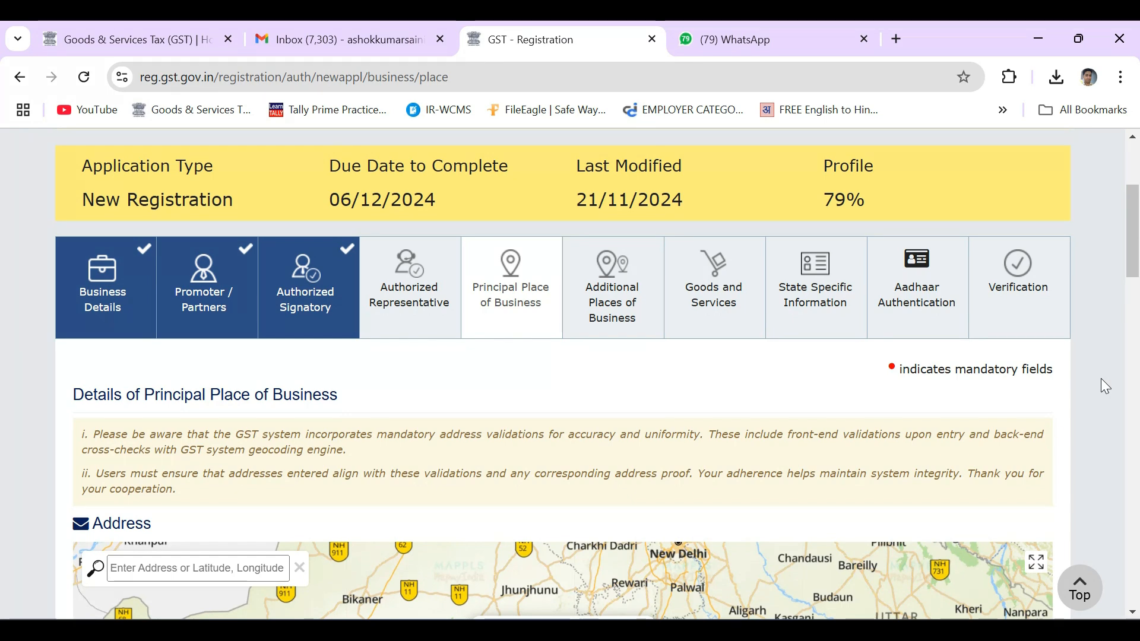
Enter PIN code 303313 and pick '303313 Dausa, Rajasthan' to auto-fill the address details
scroll(1101, 380, "down", 10)
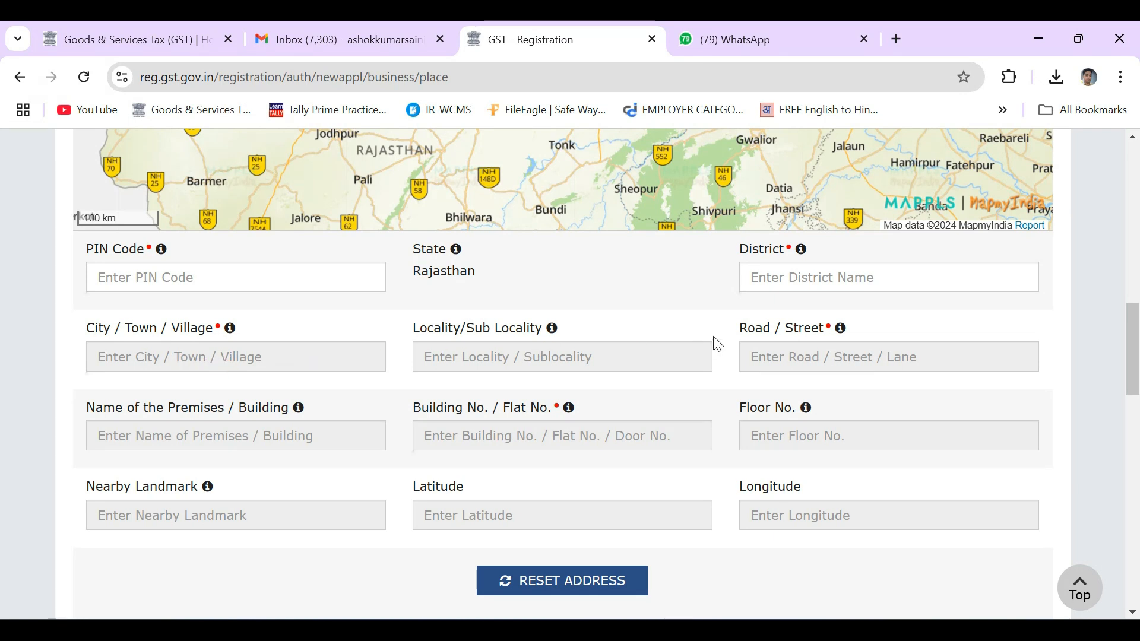
left_click(319, 277)
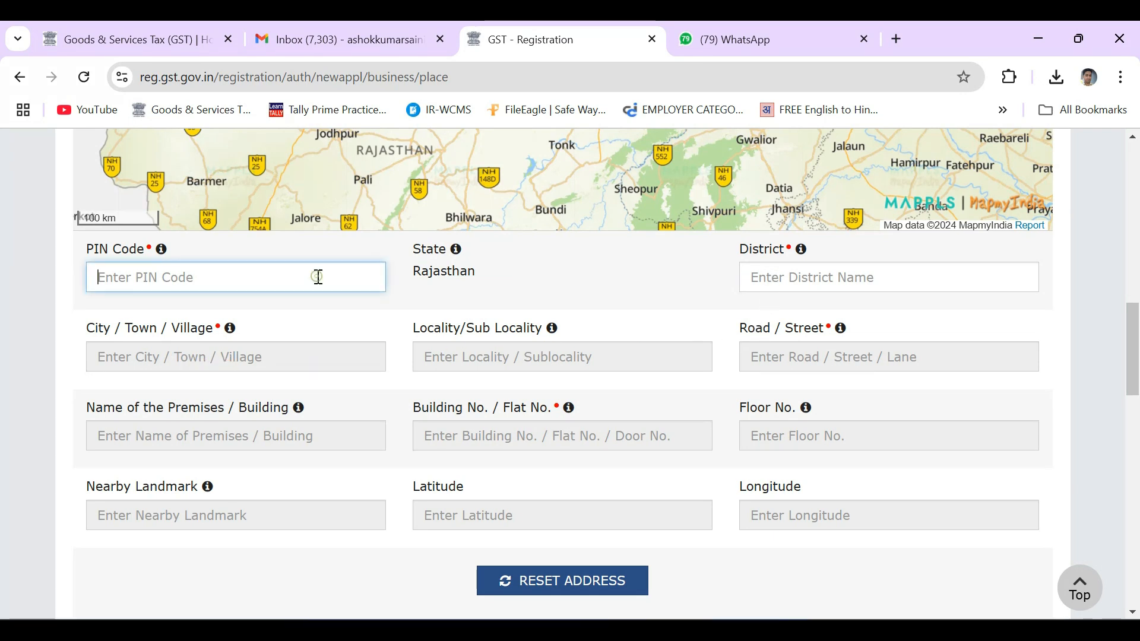
type("303313")
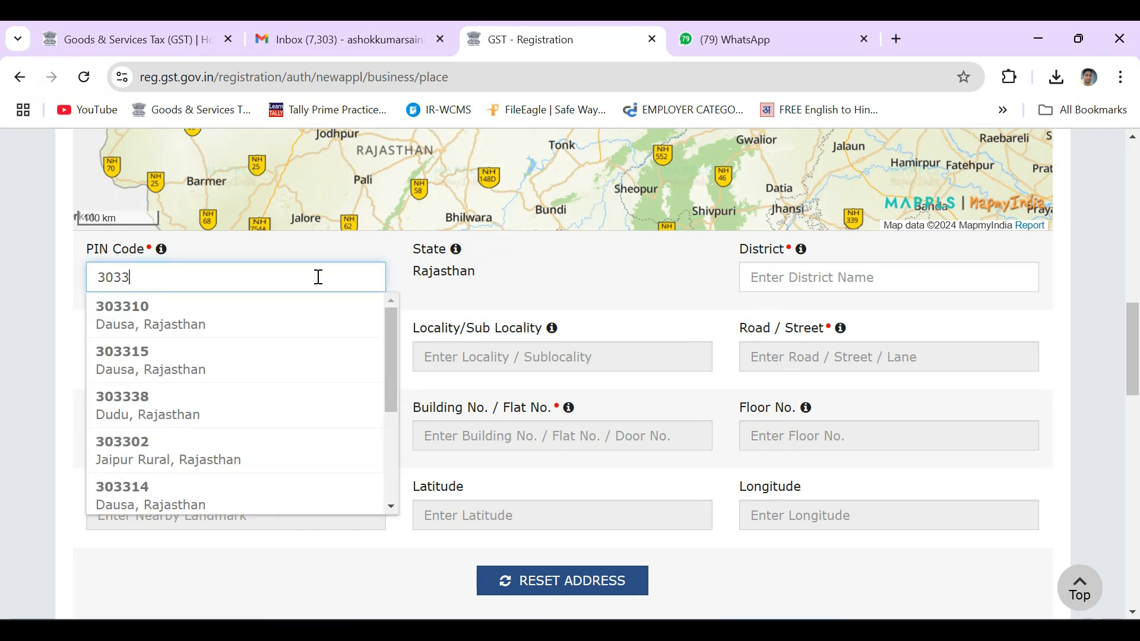
left_click(145, 323)
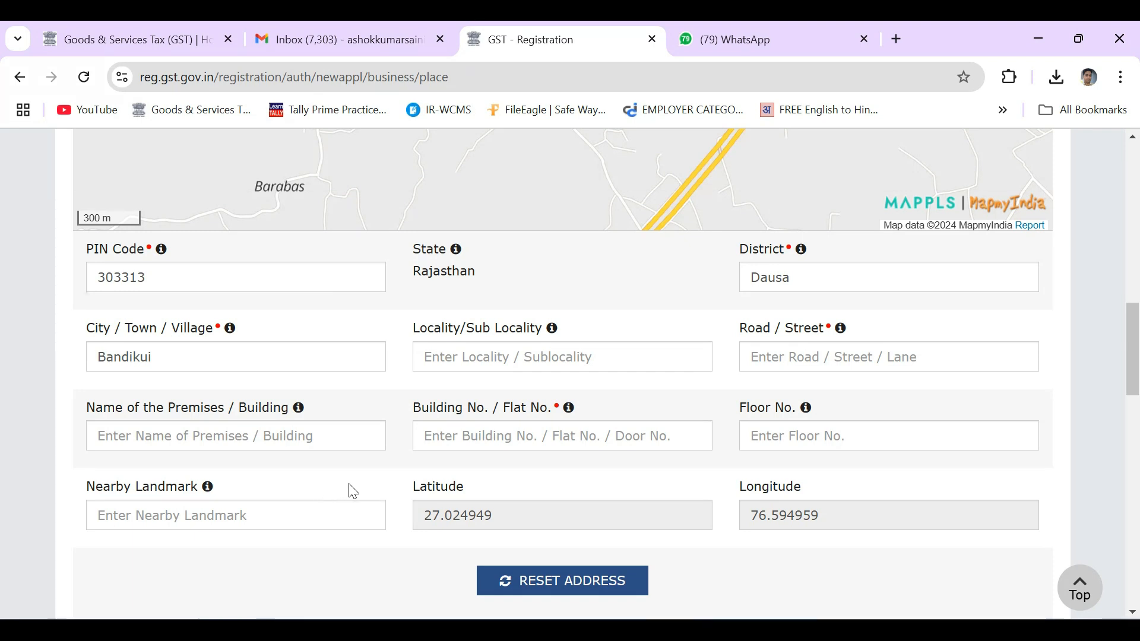
scroll(223, 513, "up", 2)
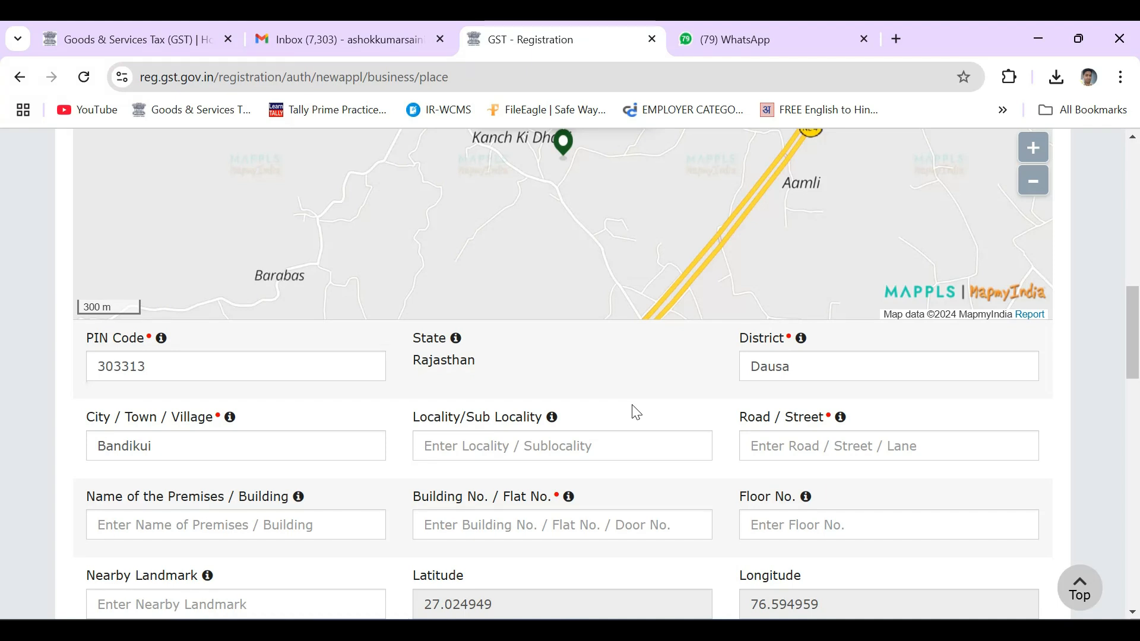
scroll(634, 412, "down", 3)
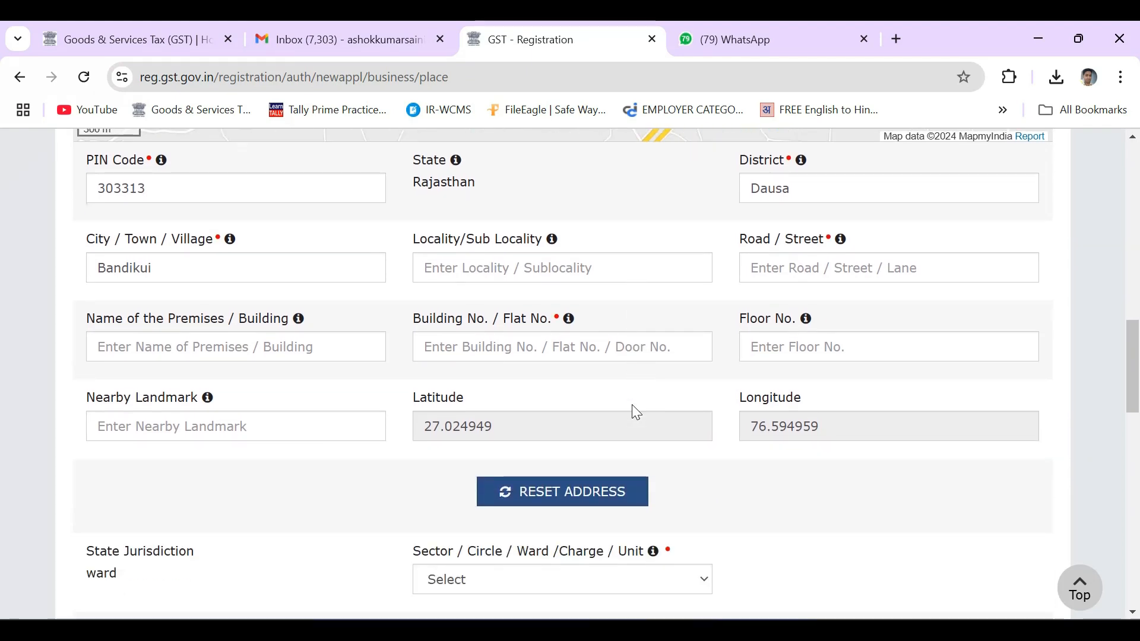
scroll(743, 419, "down", 3)
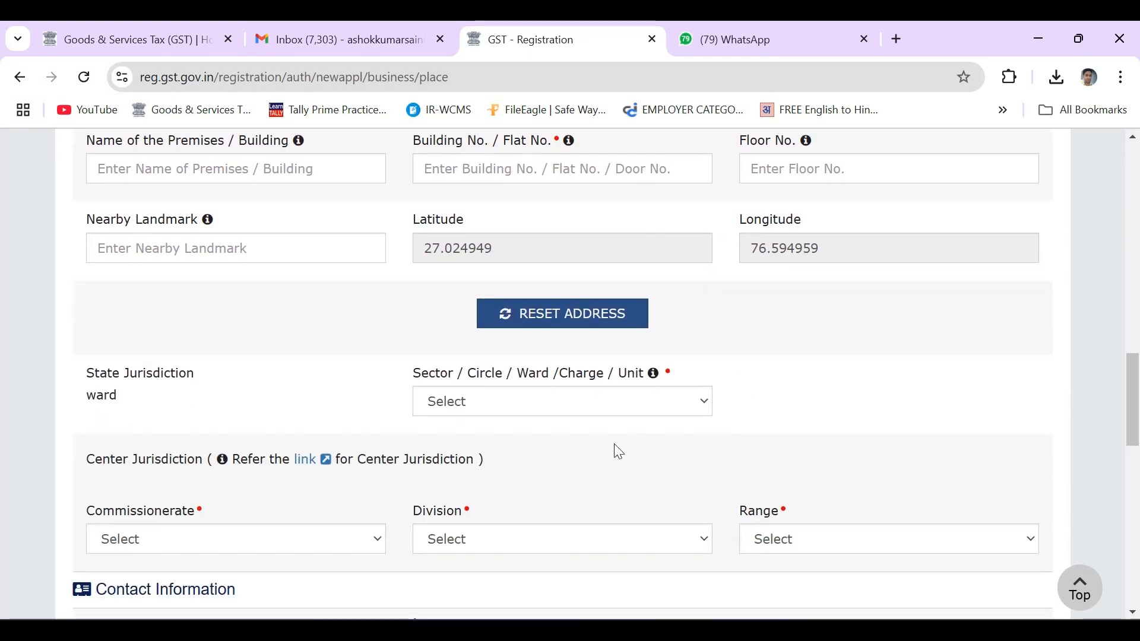
Pick Circle-Dausa - Ward-III, ALWAR, GST DIVISION-B ALWAR and GST RANGE-IX DAUSA in the jurisdiction dropdowns
left_click(568, 400)
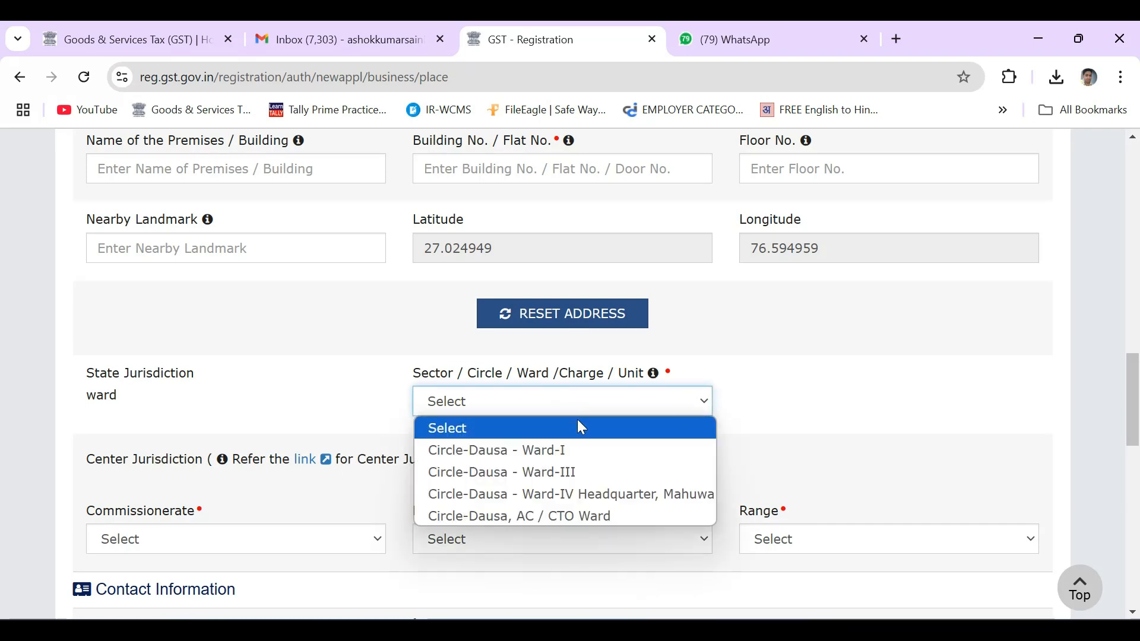
left_click(590, 474)
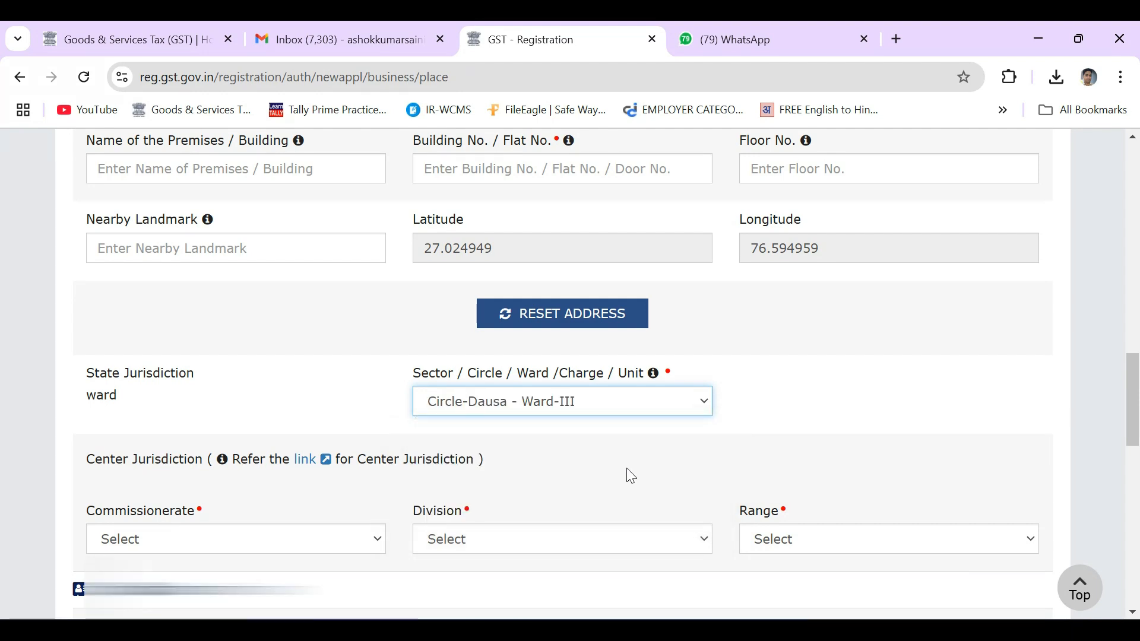
scroll(627, 473, "down", 2)
left_click(354, 454)
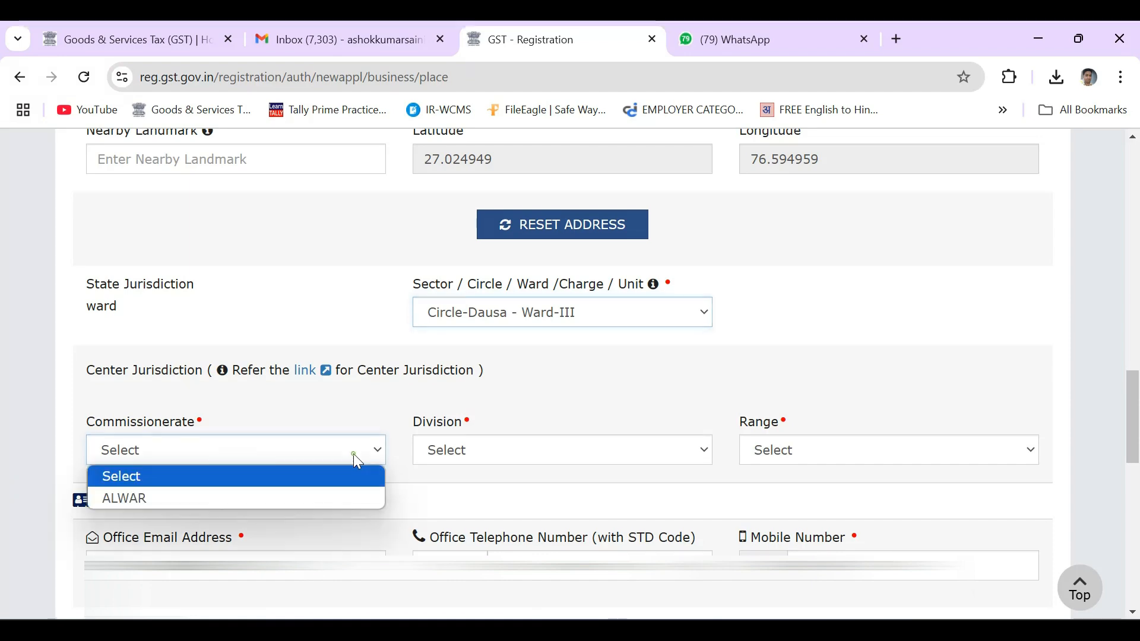
left_click(344, 502)
left_click(549, 449)
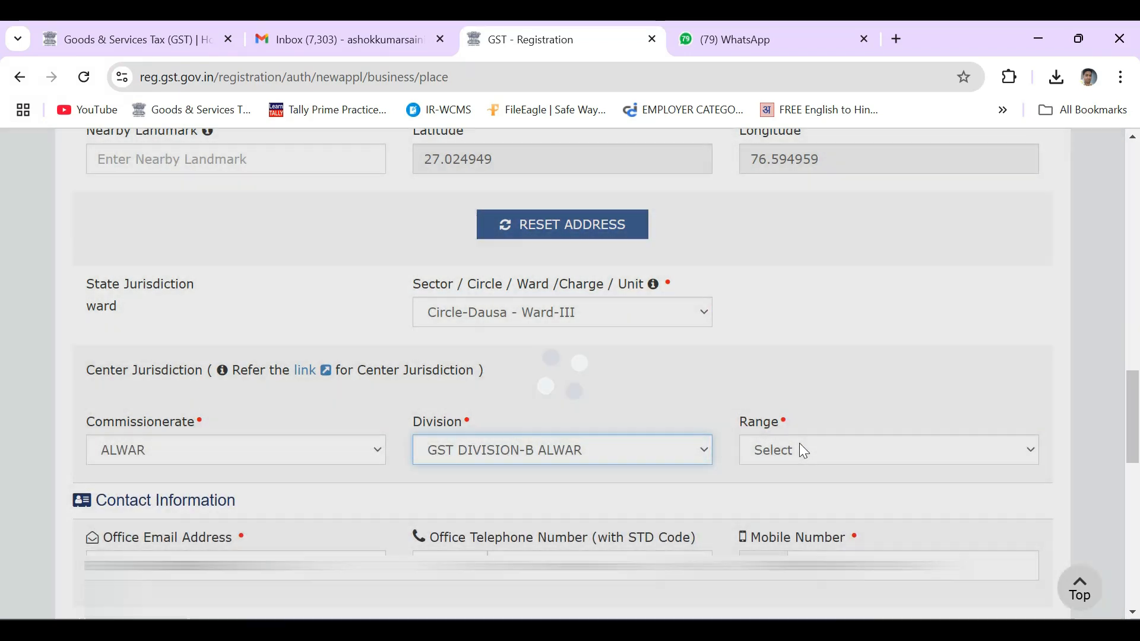
left_click(799, 445)
left_click(824, 498)
scroll(880, 409, "down", 3)
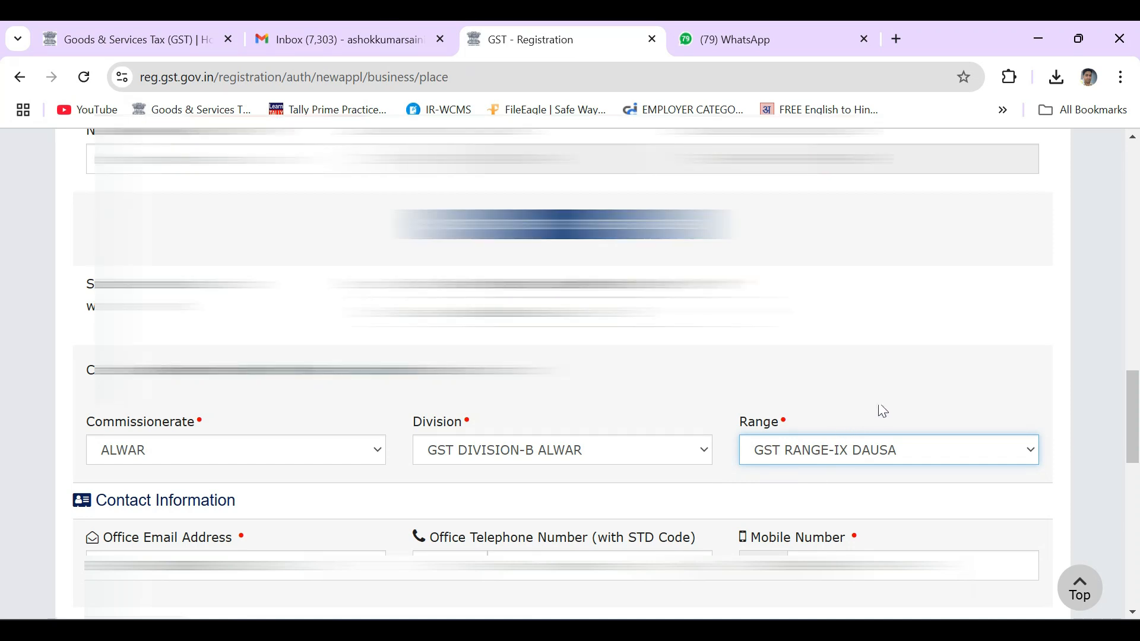
scroll(1009, 403, "down", 1)
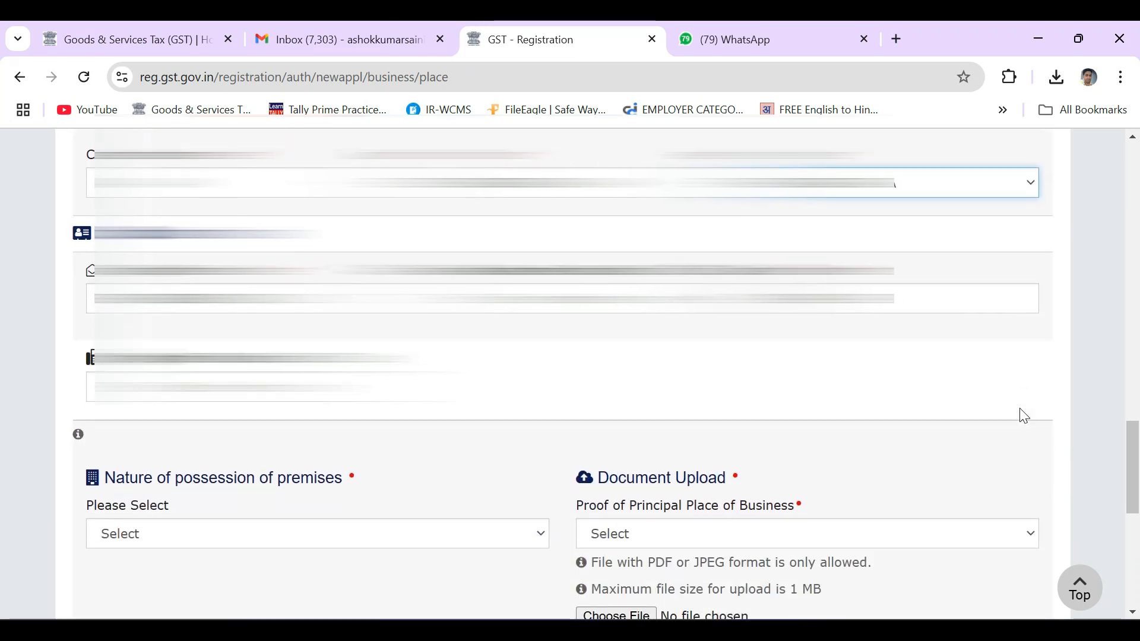
Set the premises possession to Consent, with Electricity Bill as the proof document
scroll(1020, 410, "down", 3)
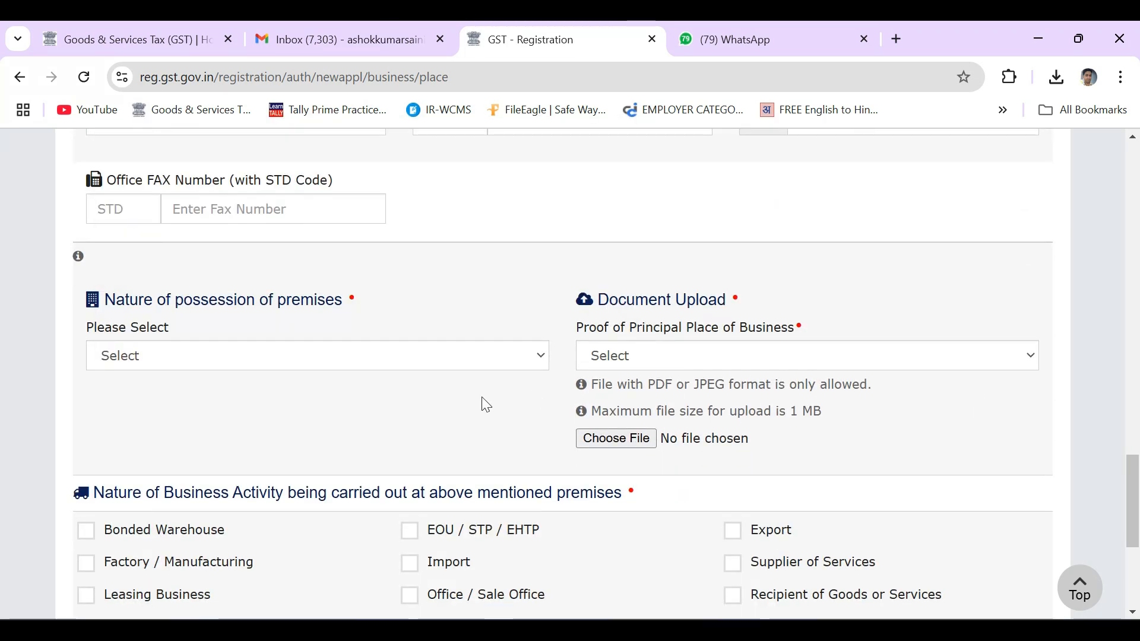
left_click(485, 367)
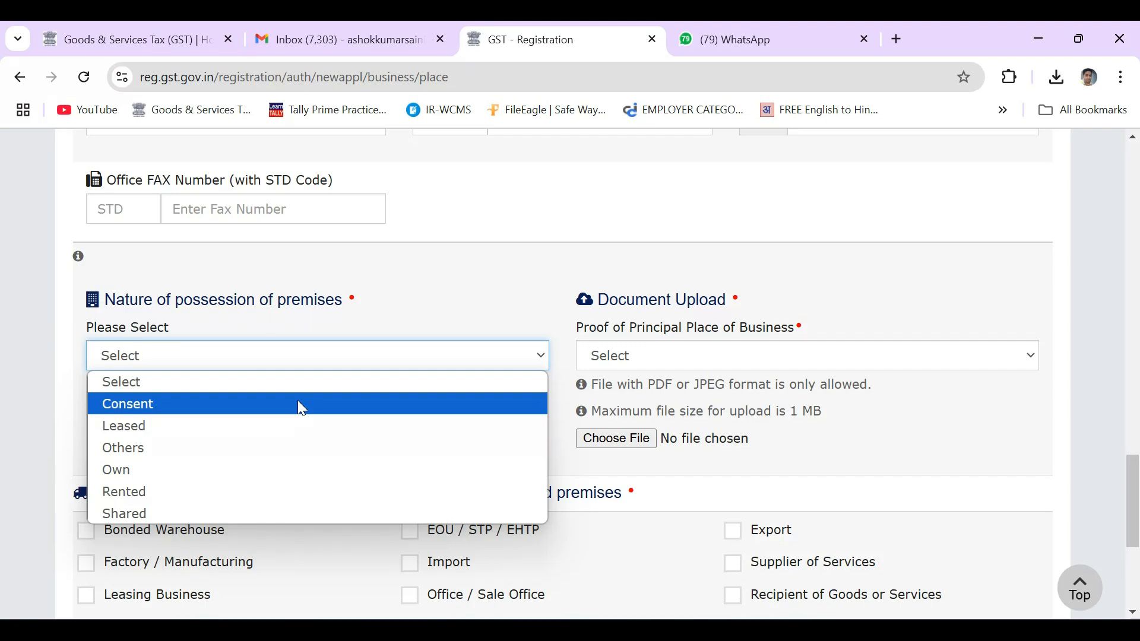
left_click(299, 404)
left_click(727, 362)
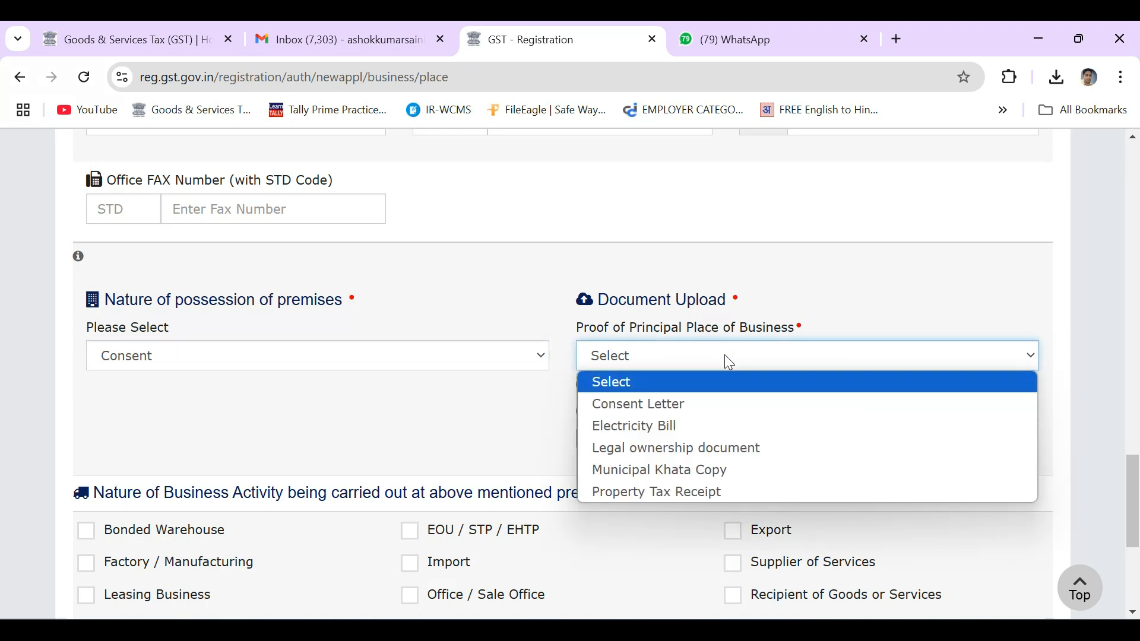
left_click(708, 410)
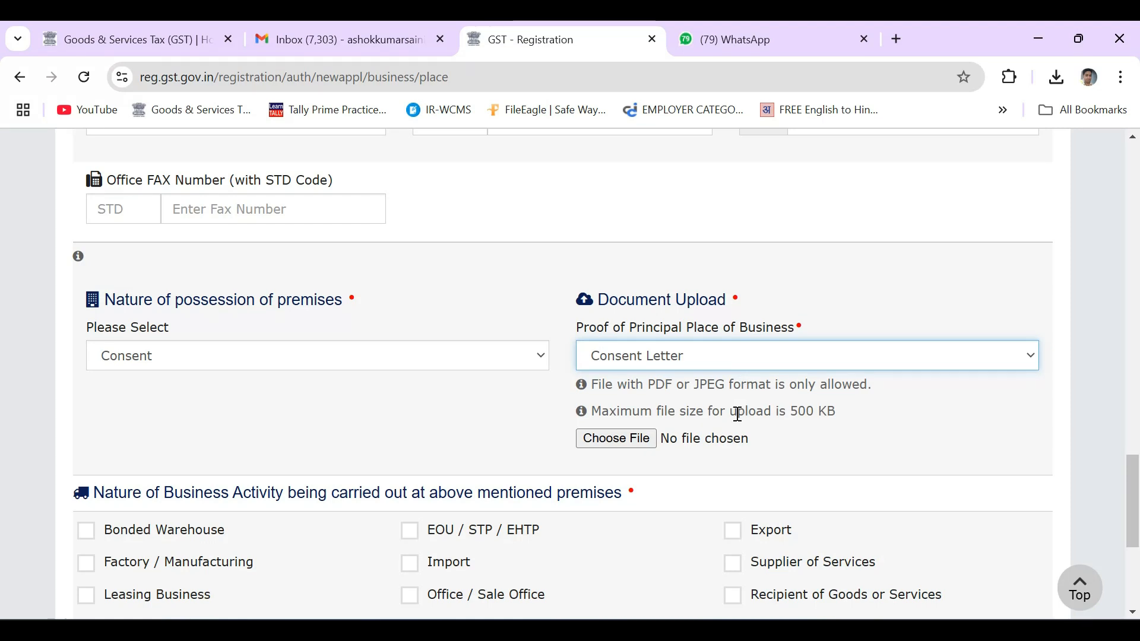
left_click(681, 362)
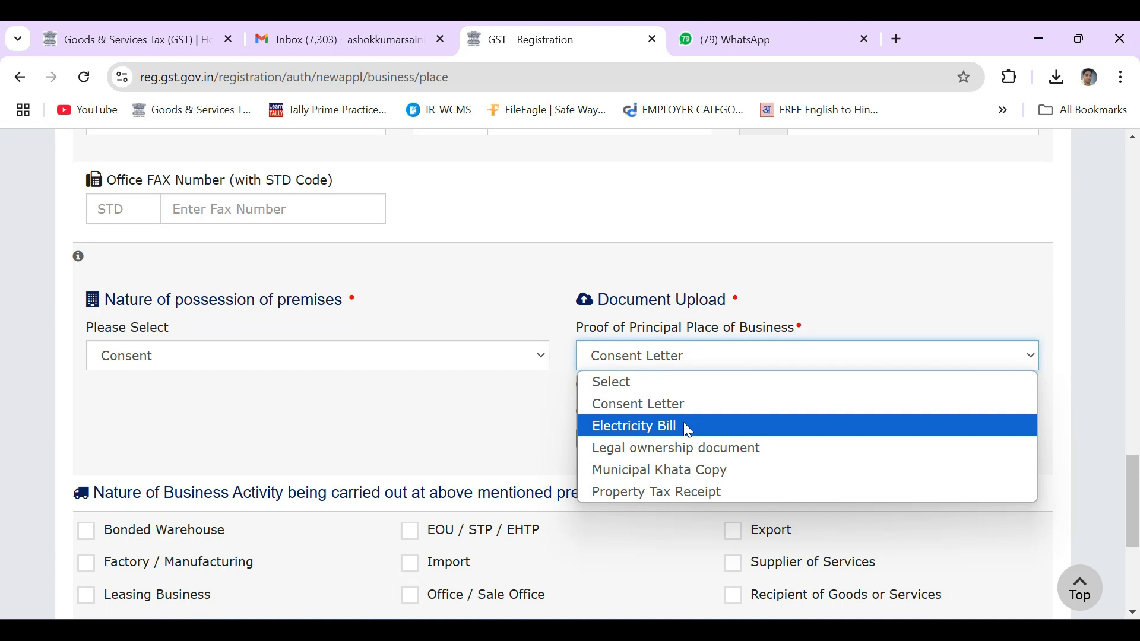
left_click(688, 429)
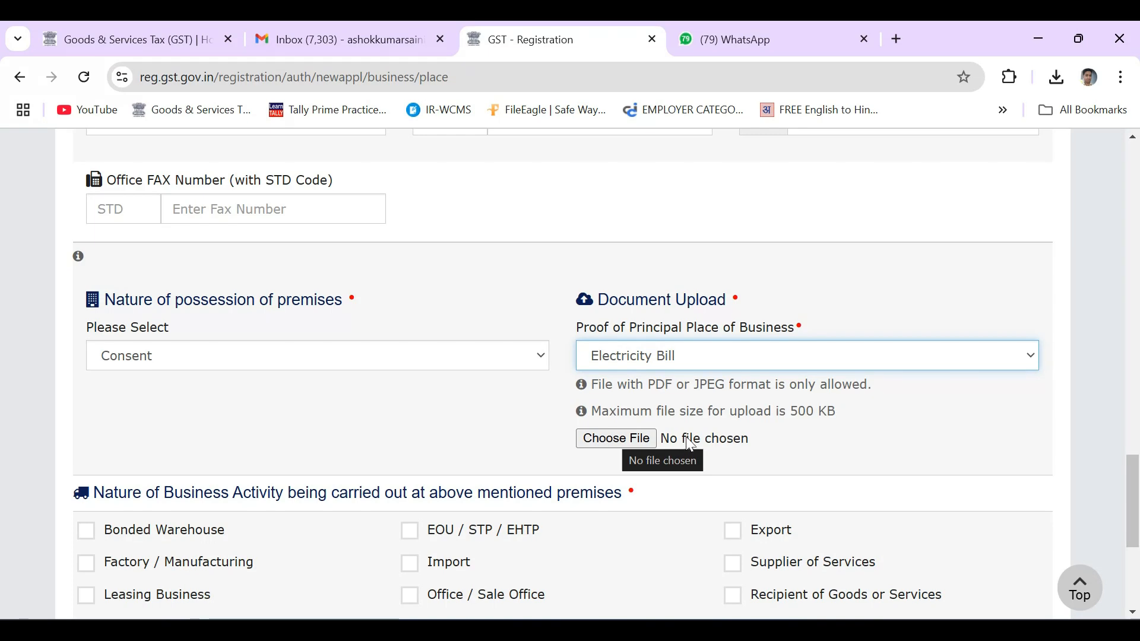
Tick Retail Business as the activity, then save the principal place and accept the locality warning
scroll(688, 437, "down", 3)
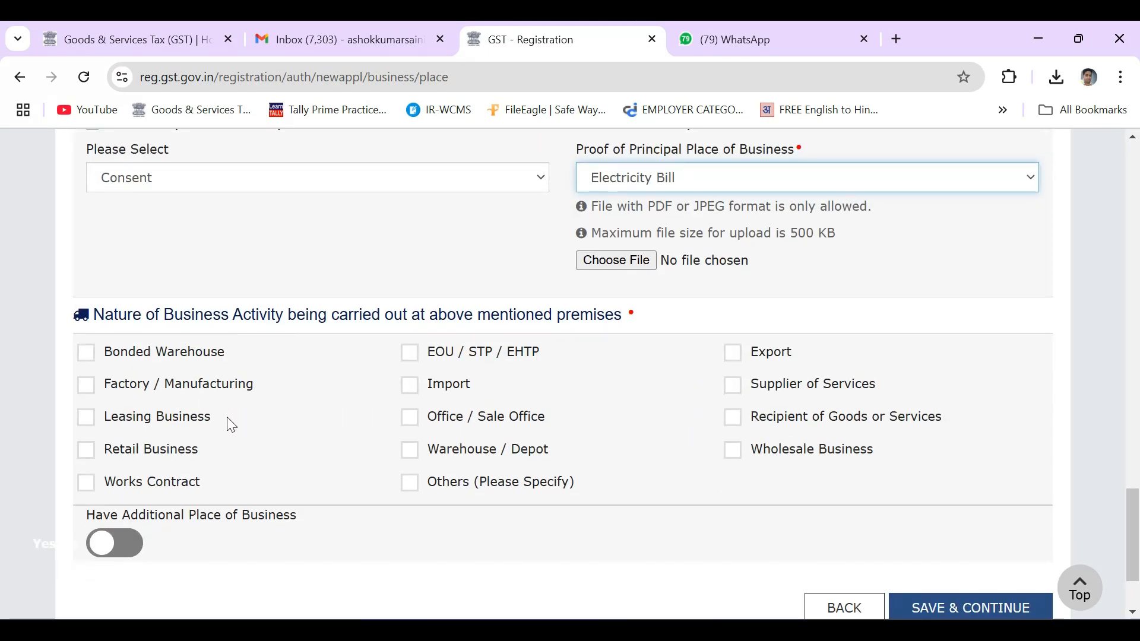
left_click(89, 451)
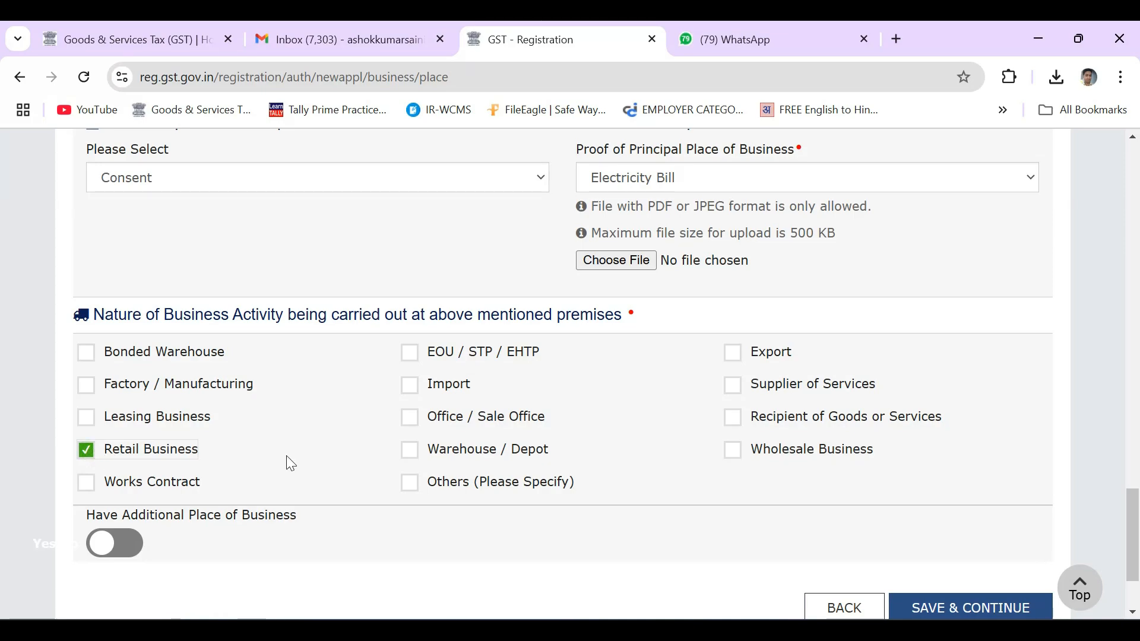
scroll(328, 458, "down", 3)
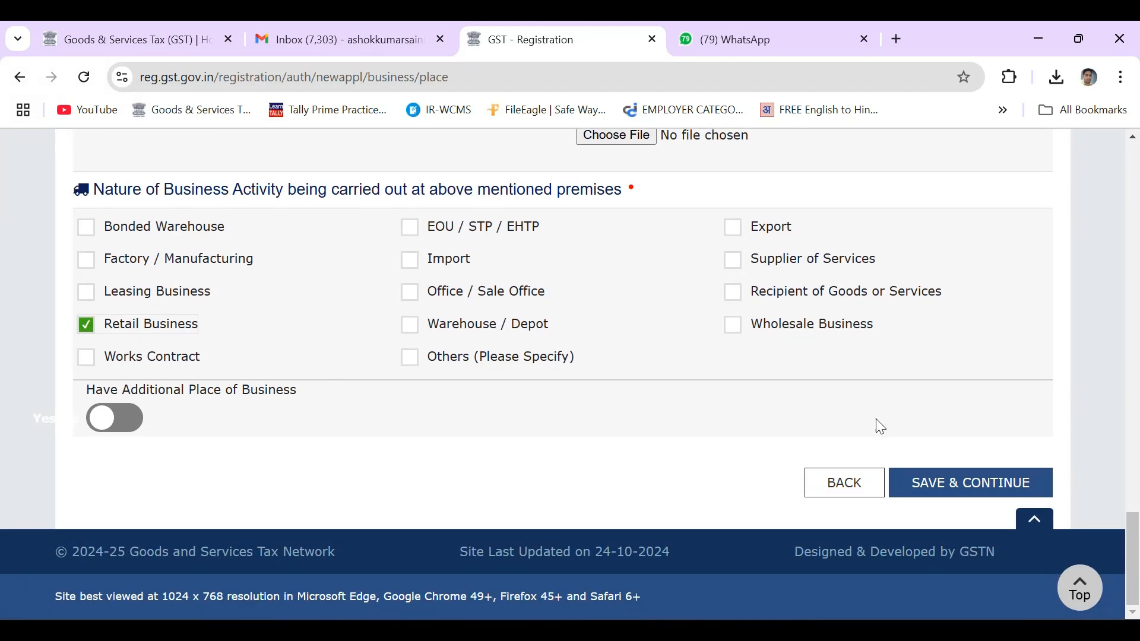
left_click(959, 482)
left_click(525, 418)
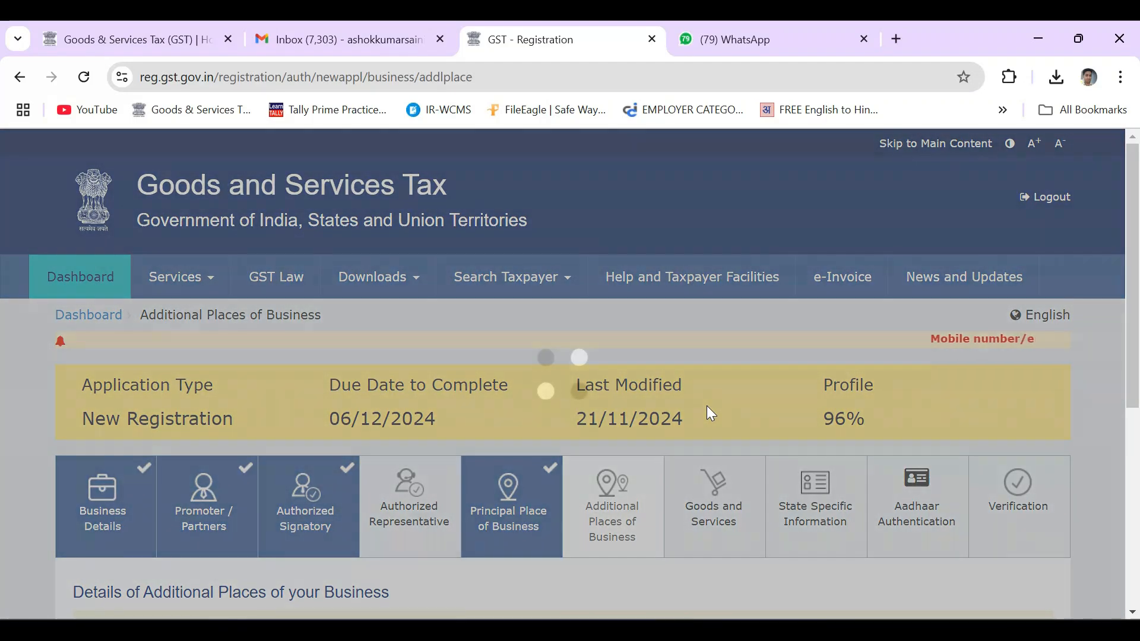
Continue past Additional Places of Business to the Goods and Services step
scroll(707, 405, "down", 3)
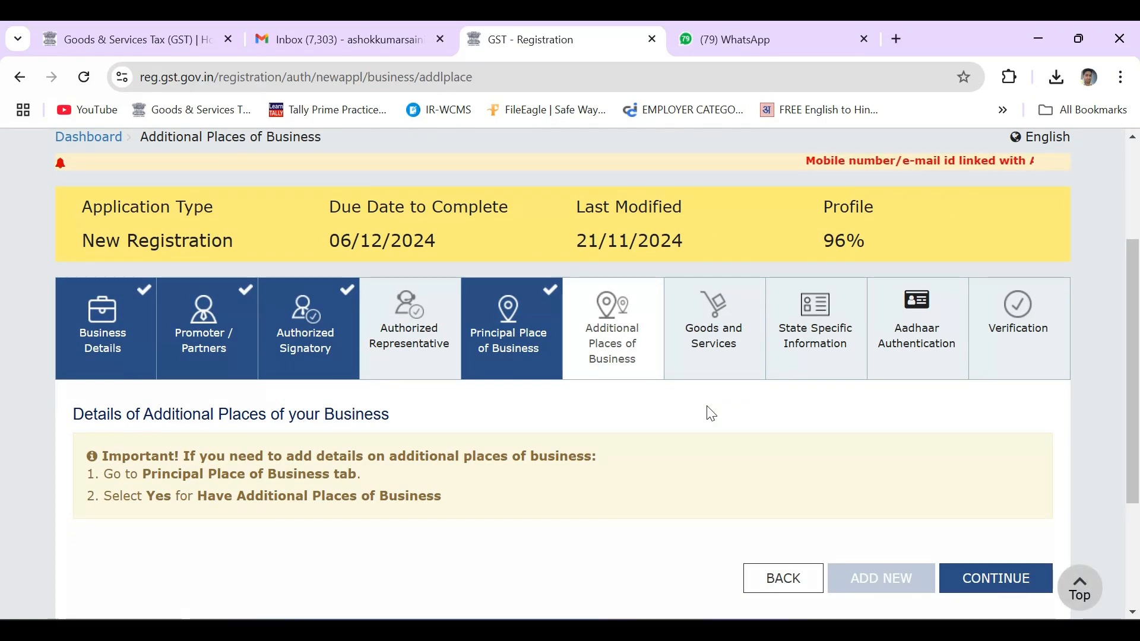
scroll(710, 413, "down", 1)
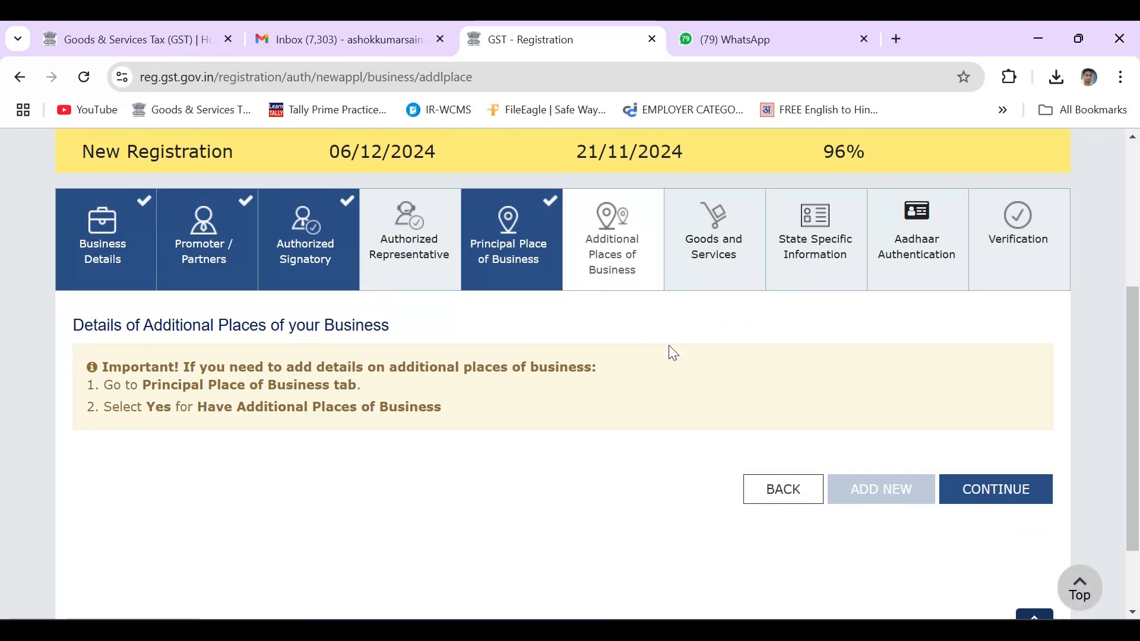
left_click(994, 485)
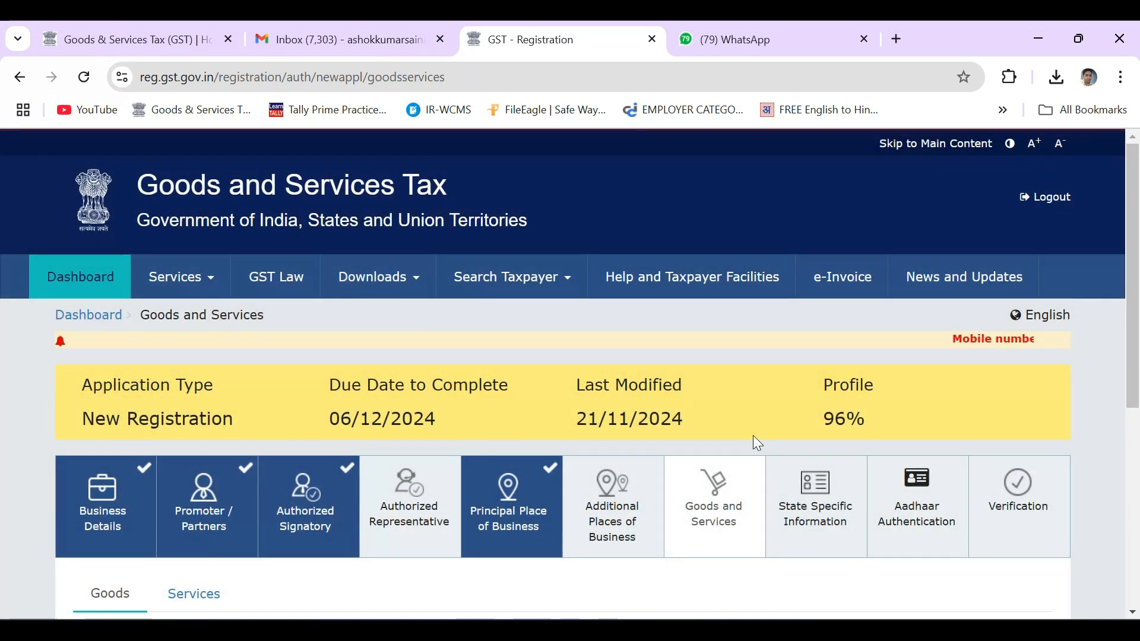
Type 'CLOT' in the HSN chapter search, then backspace to clear it
scroll(753, 440, "down", 2)
scroll(799, 444, "down", 3)
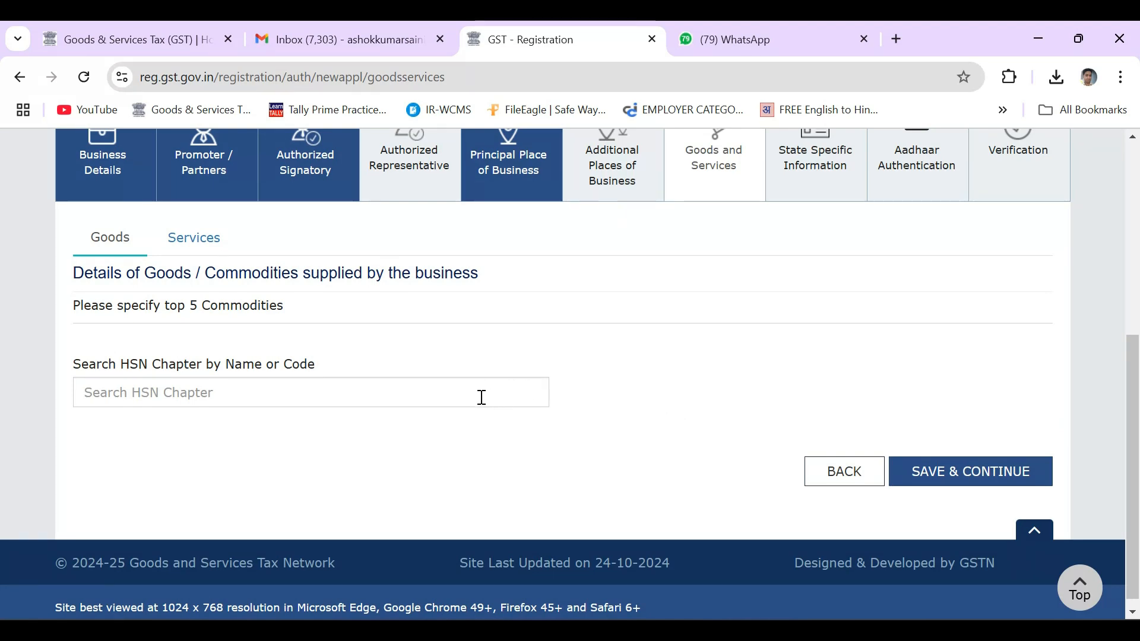
left_click(279, 390)
type("CLOTH")
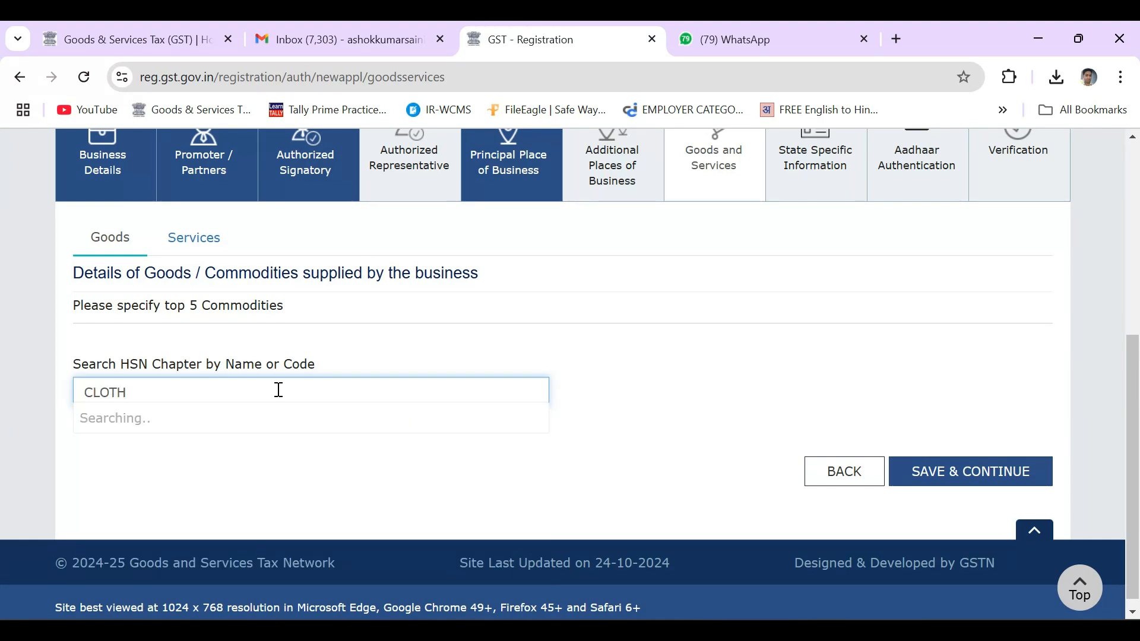
scroll(372, 476, "down", 3)
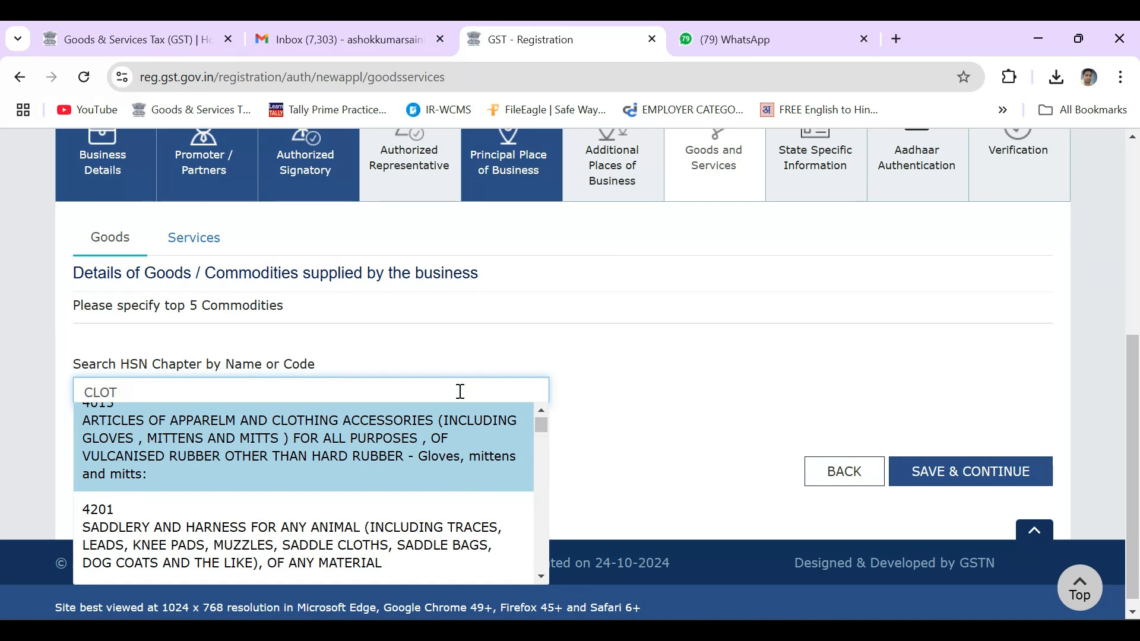
key("BackSpace")
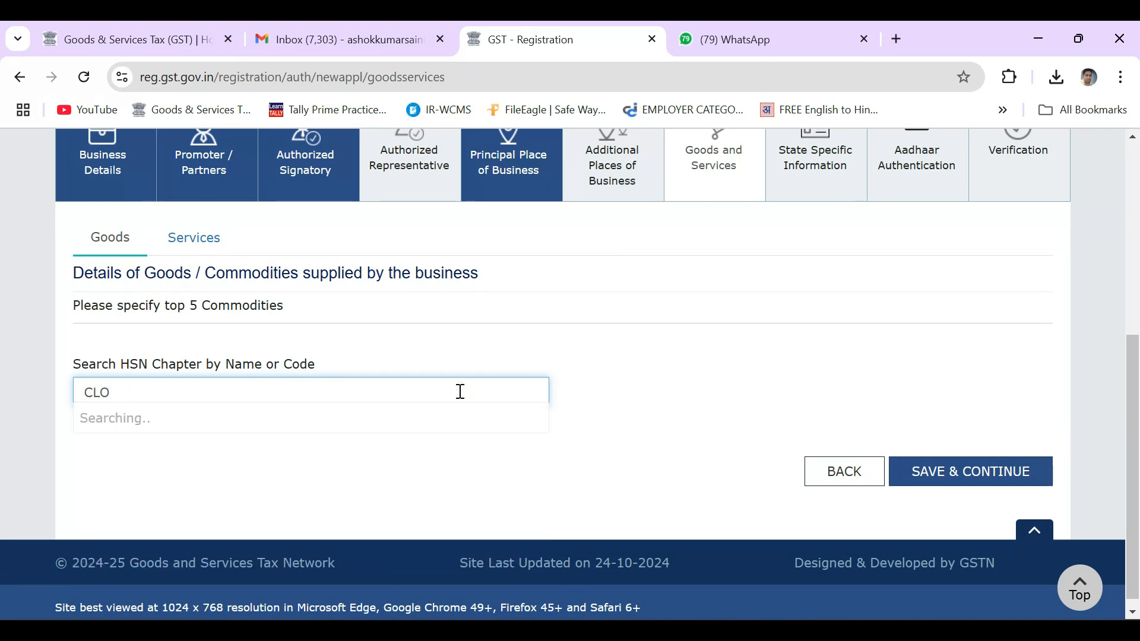
key("BackSpace")
key("BackSpace")
key("BackSpace")
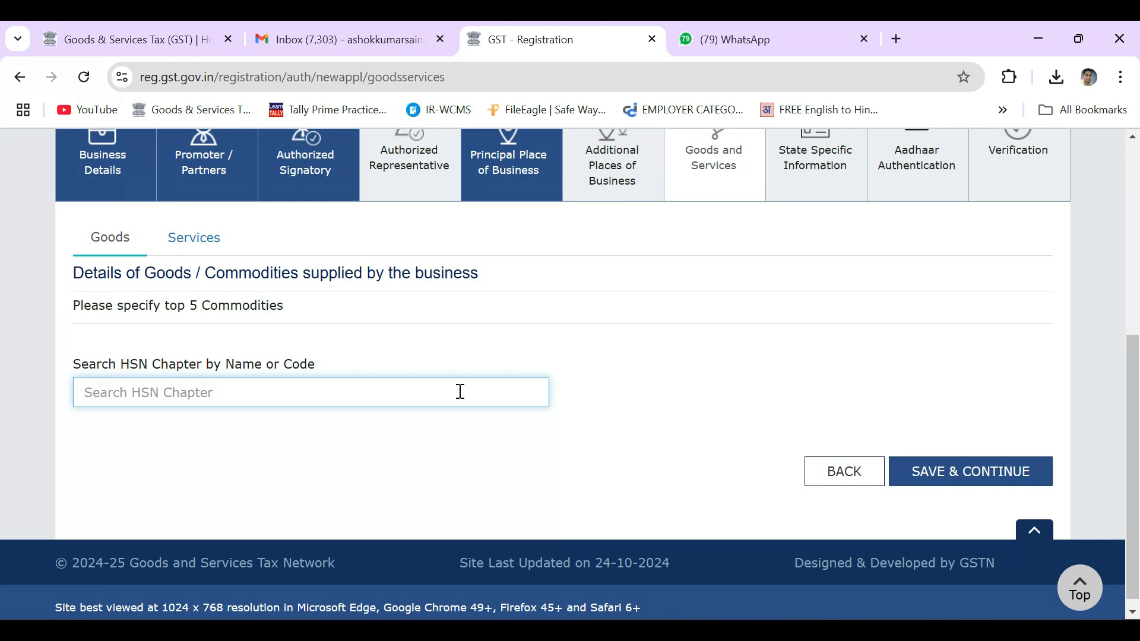
Save the Goods and Services and State Specific Information steps
left_click(628, 391)
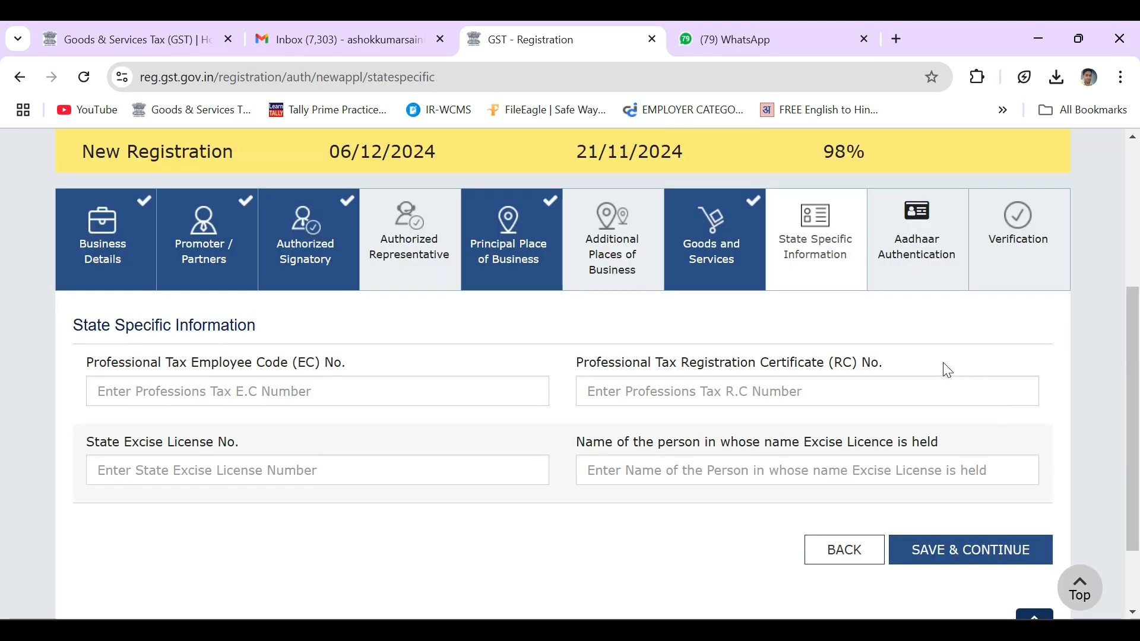
scroll(918, 358, "up", 1)
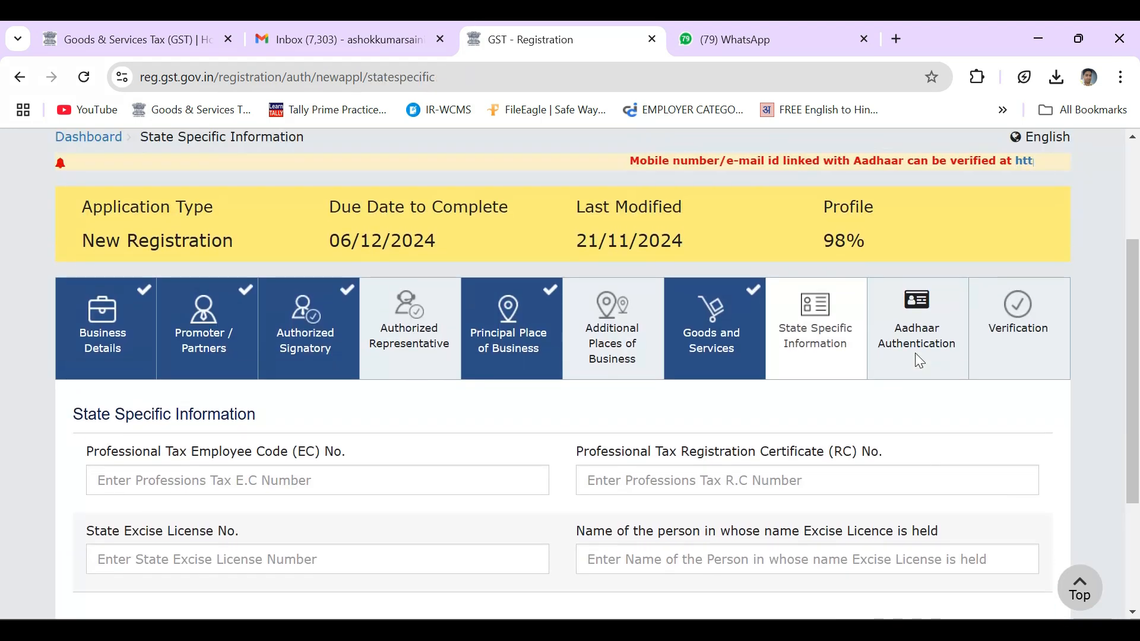
scroll(916, 397, "down", 1)
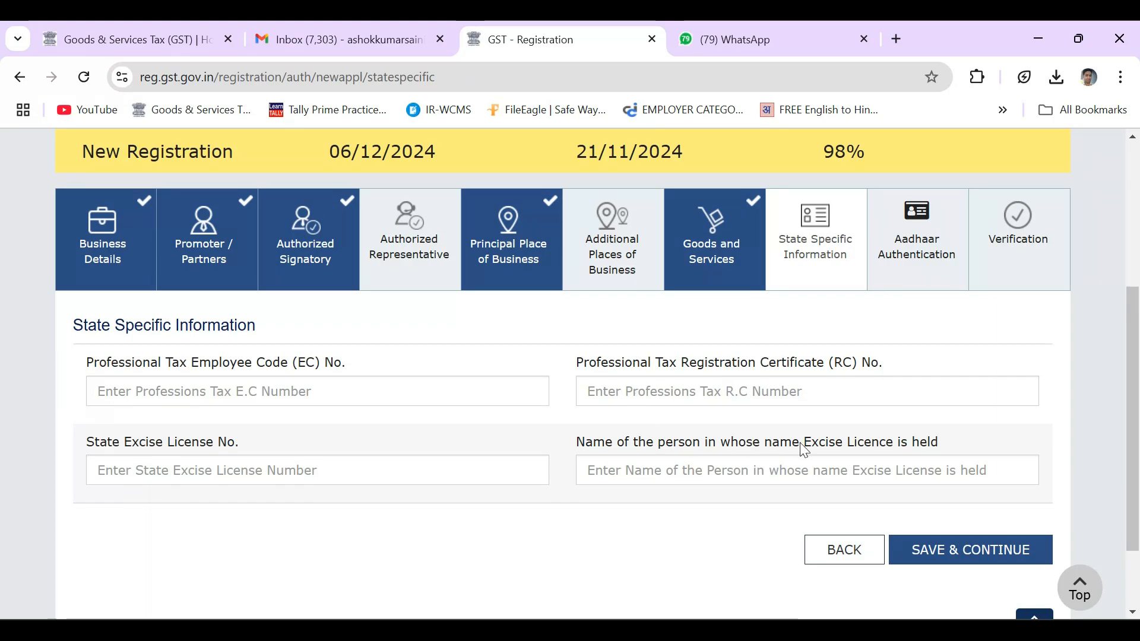
left_click(948, 560)
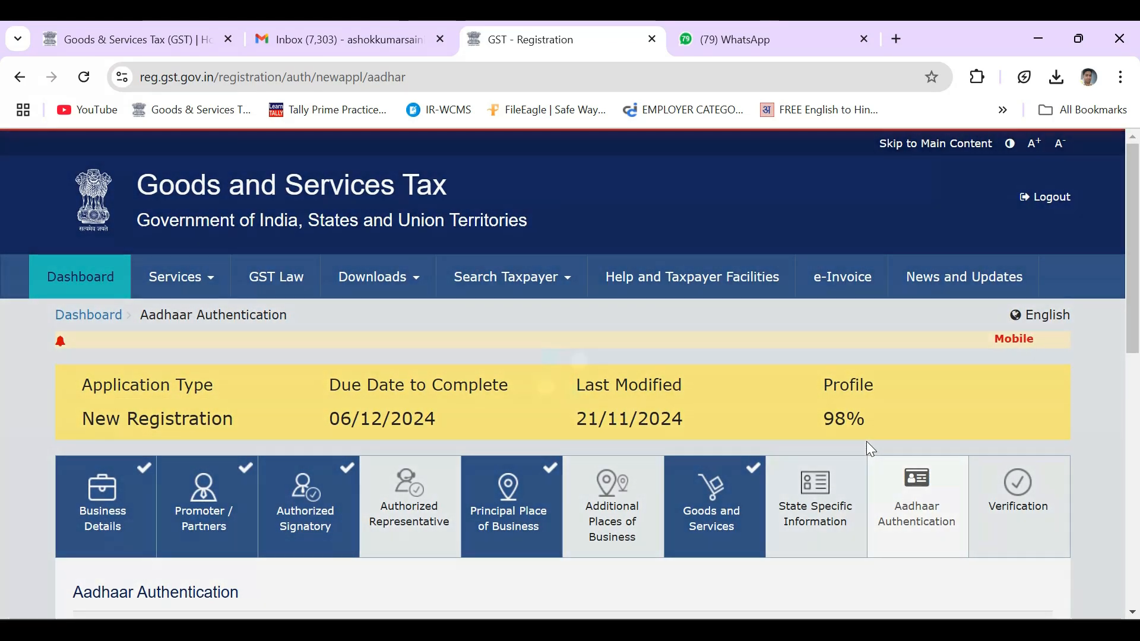
Save Aadhaar Authentication as opted (Yes) and acknowledge the warning
scroll(867, 440, "down", 3)
scroll(869, 450, "down", 1)
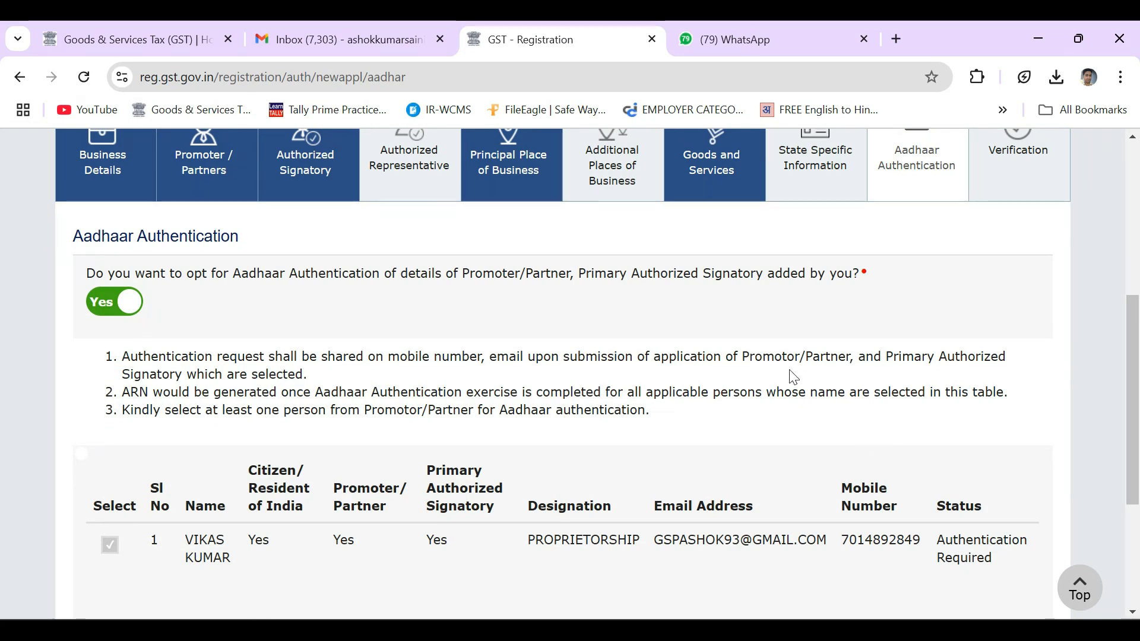
scroll(721, 358, "down", 2)
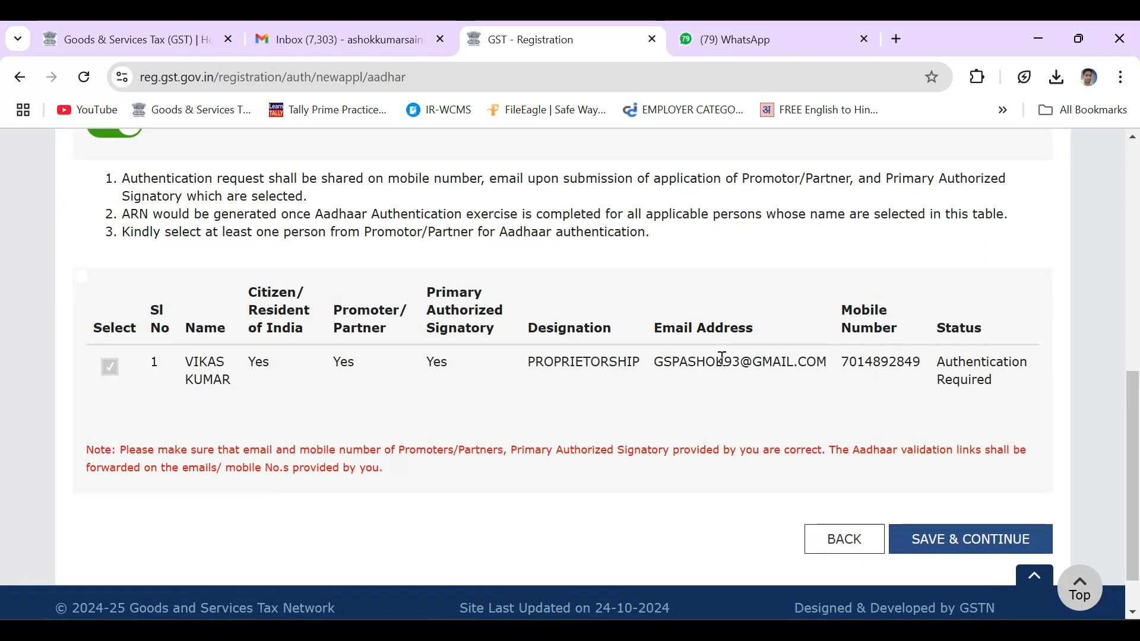
left_click(973, 538)
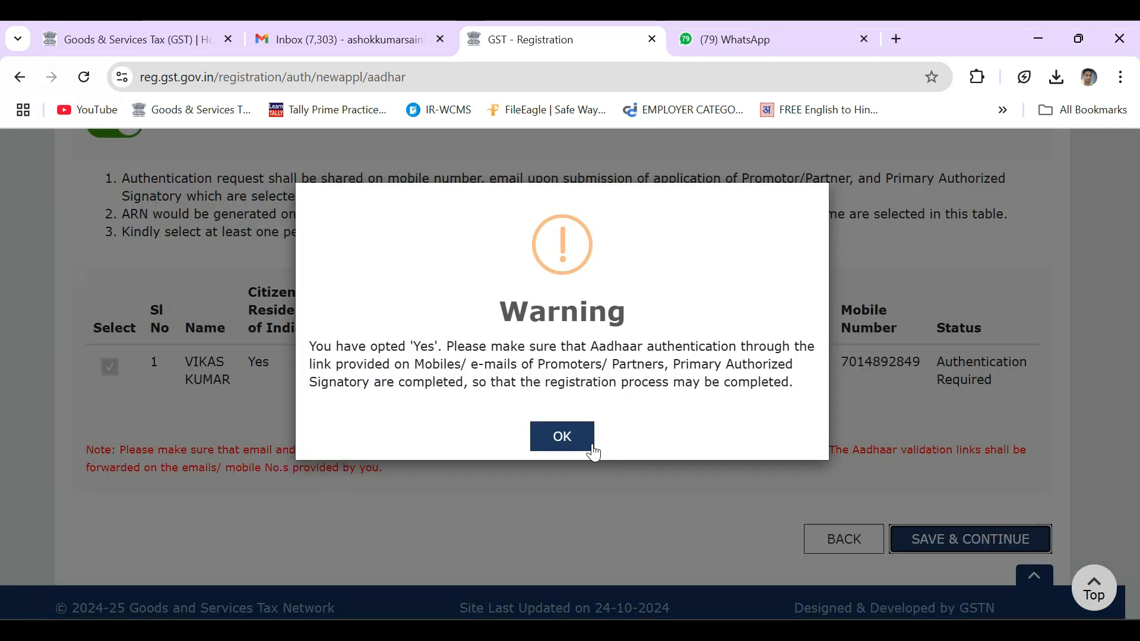
left_click(593, 450)
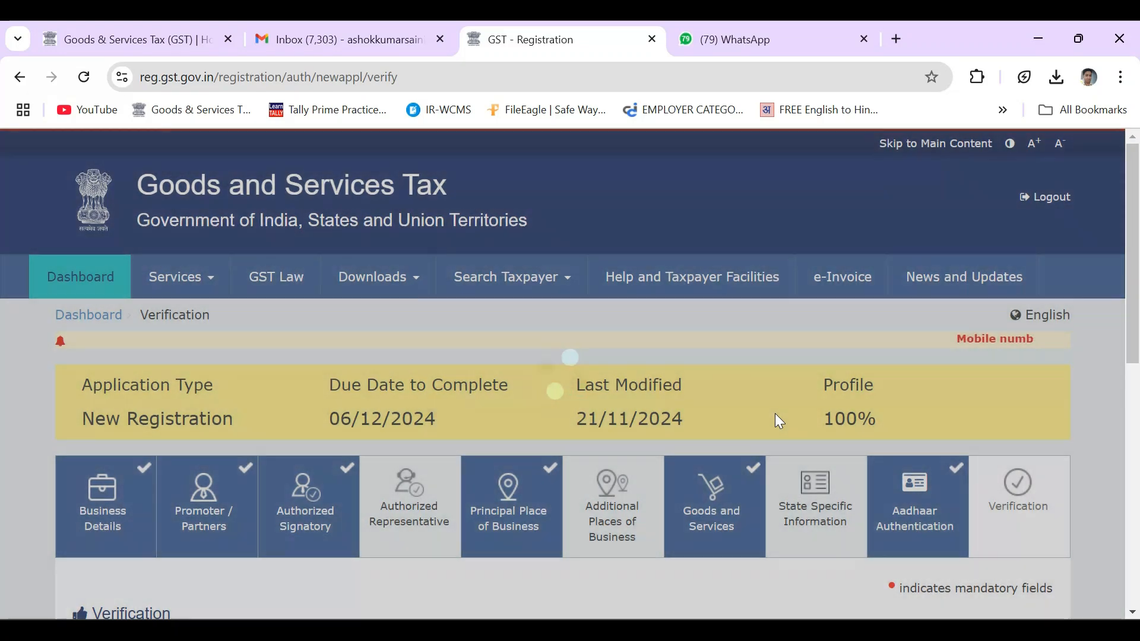
Tick the verification declaration, choose the listed authorized signatory, and begin entering place Bandikui
scroll(780, 422, "down", 6)
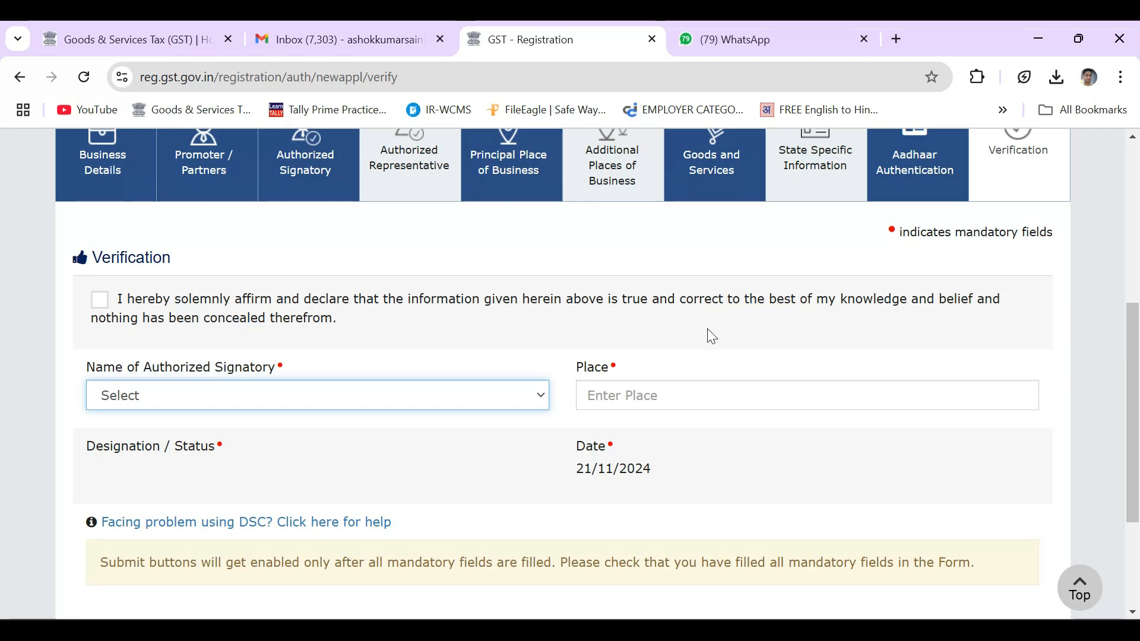
scroll(736, 350, "up", 1)
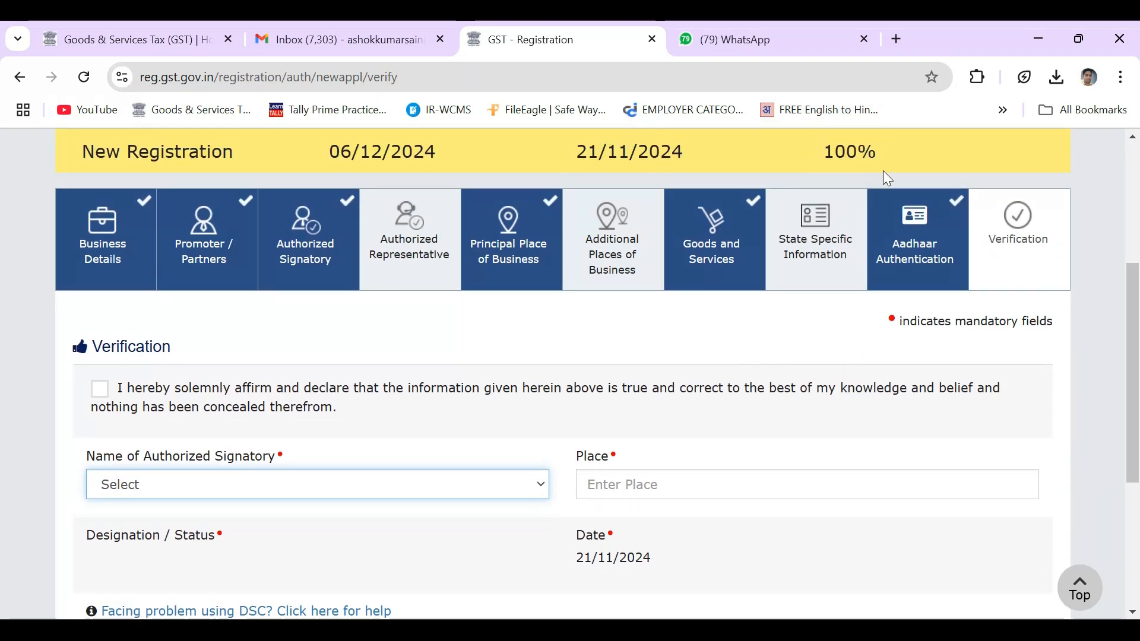
scroll(885, 178, "up", 3)
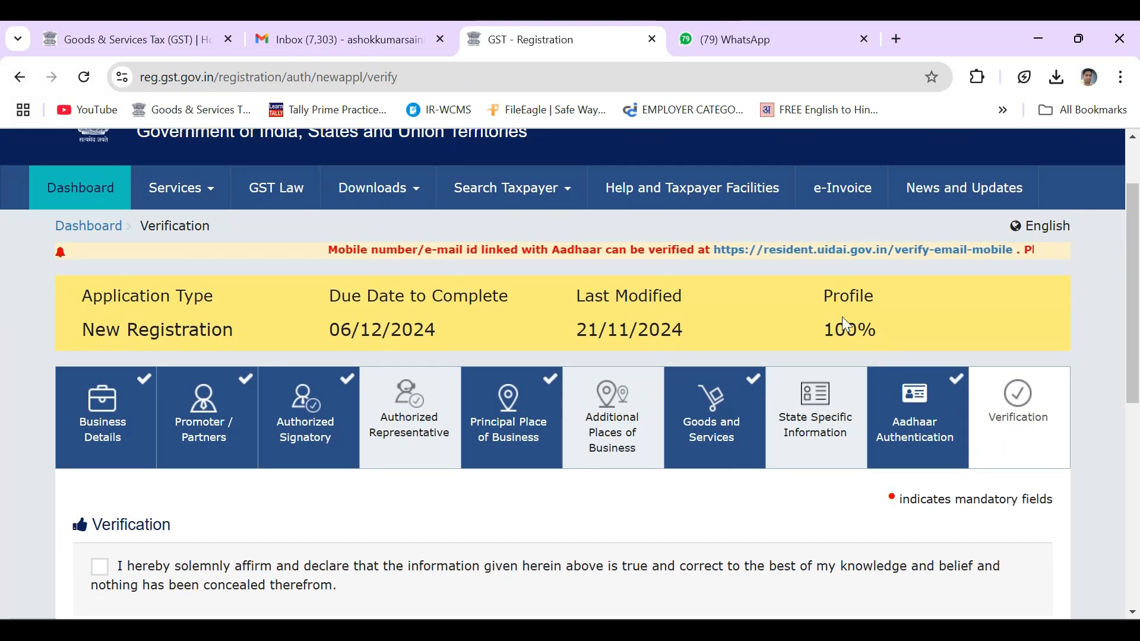
scroll(800, 455, "down", 4)
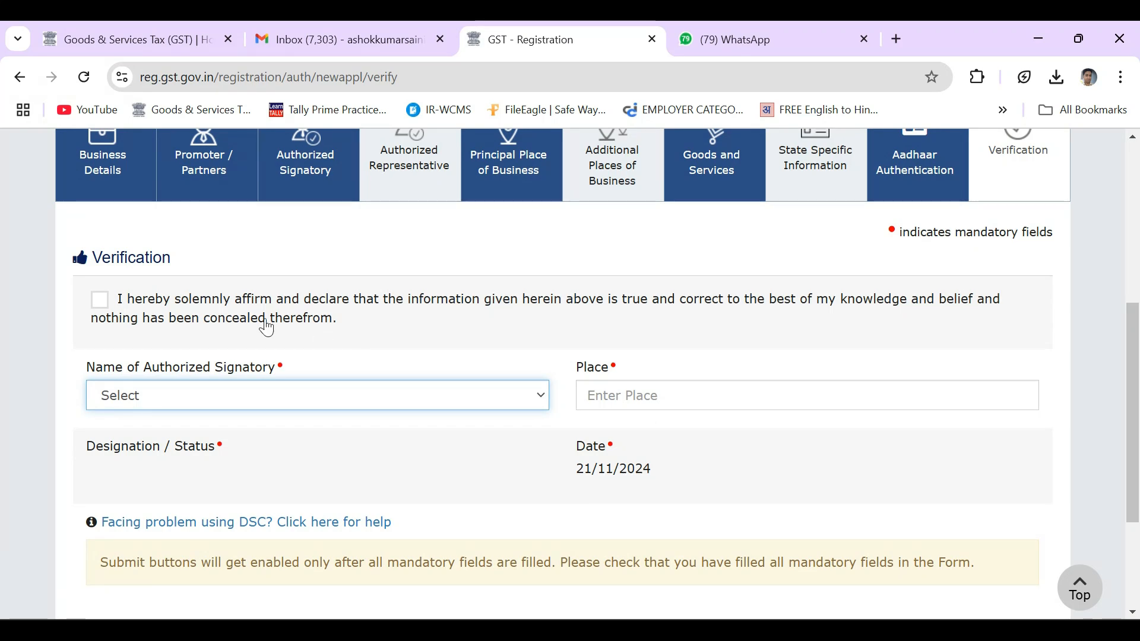
left_click(99, 300)
scroll(384, 337, "down", 1)
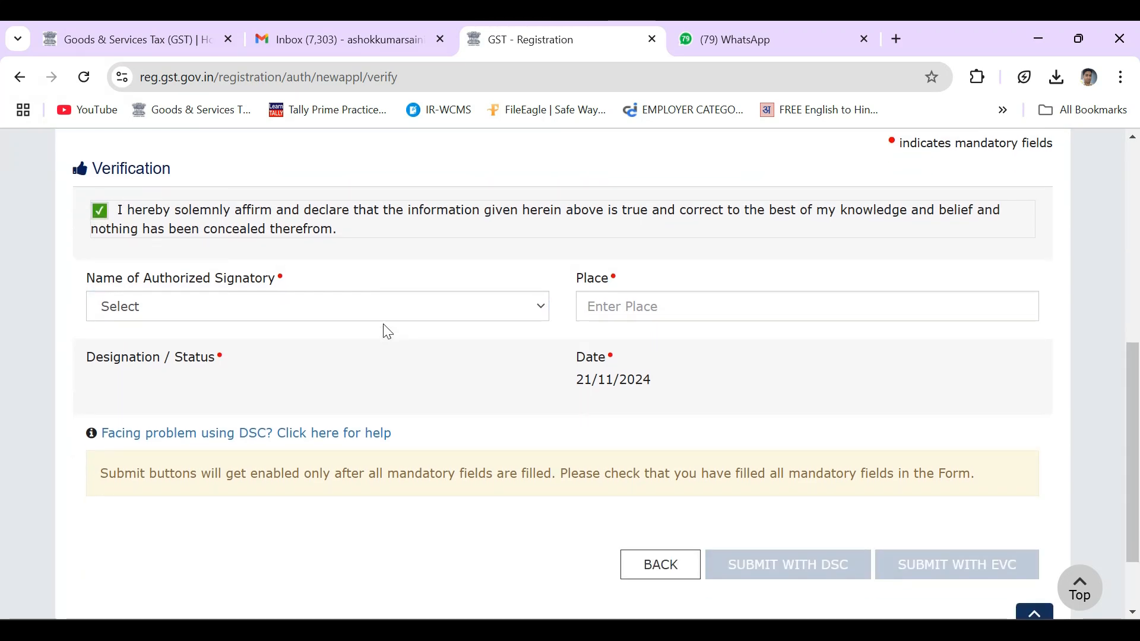
left_click(375, 309)
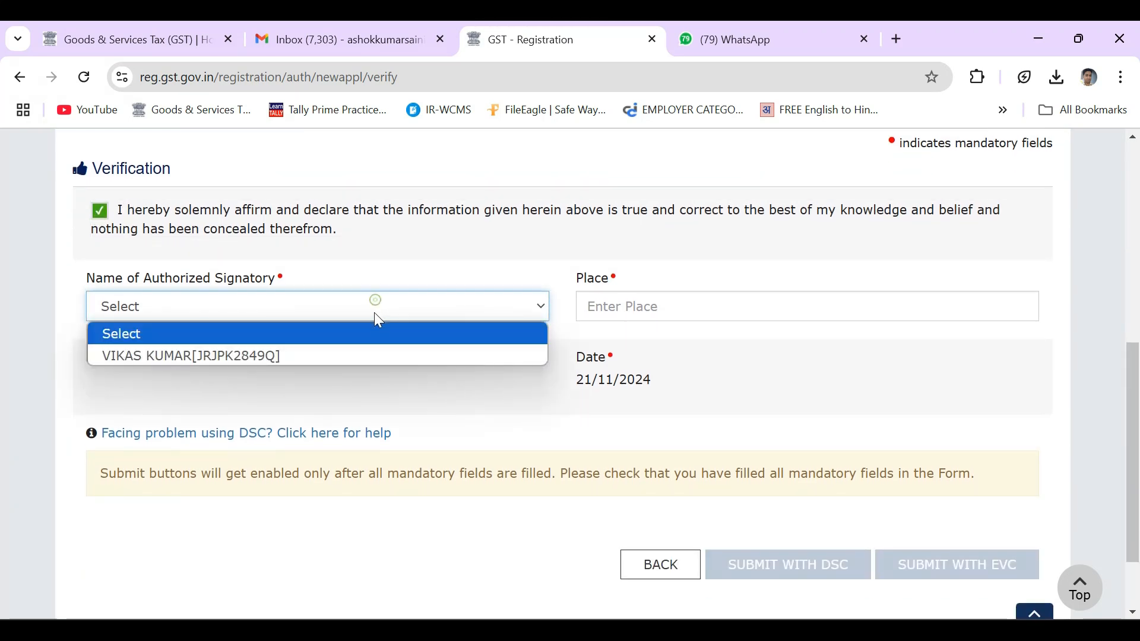
left_click(358, 355)
left_click(644, 303)
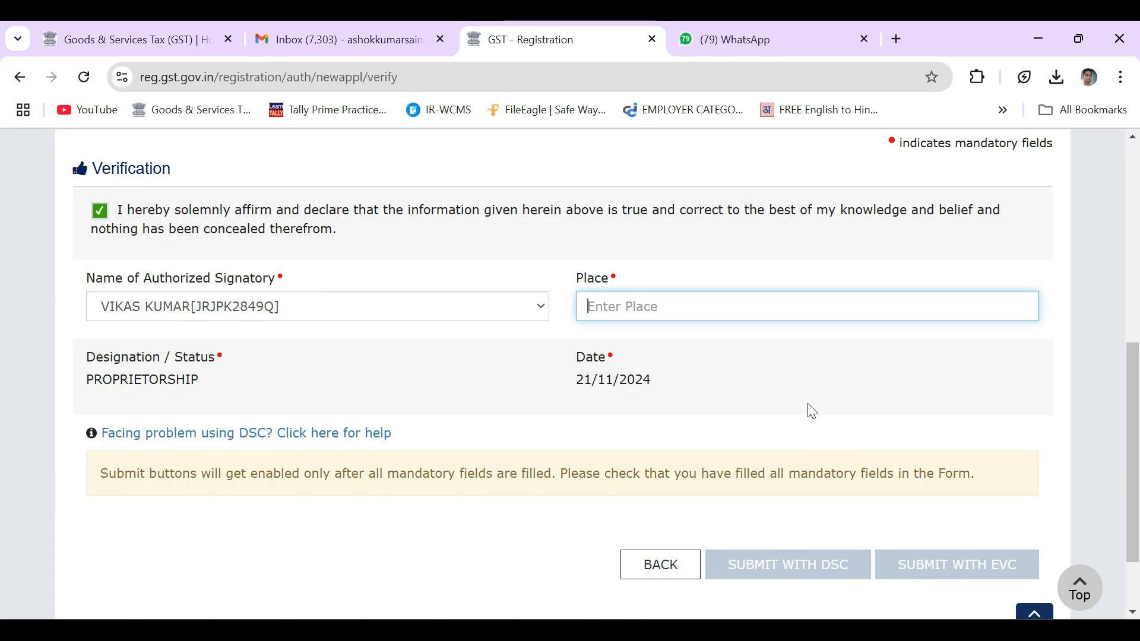
type("B")
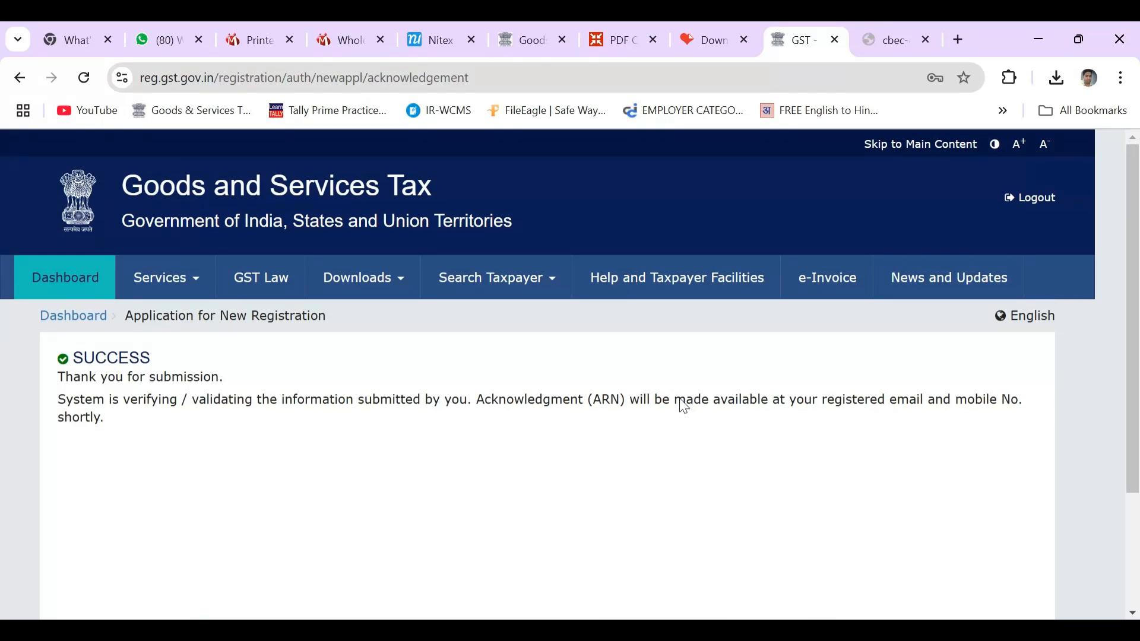
Review the acknowledgement message, log out of the GST Portal, and open a new browser tab
left_click_drag(579, 405, 831, 402)
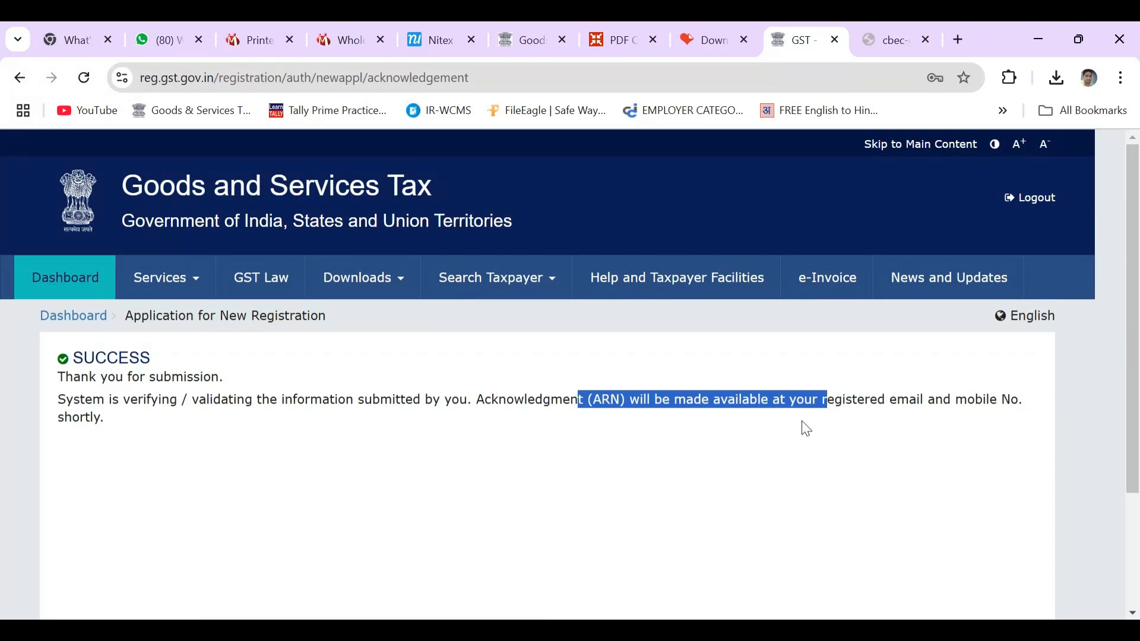
left_click_drag(64, 419, 99, 419)
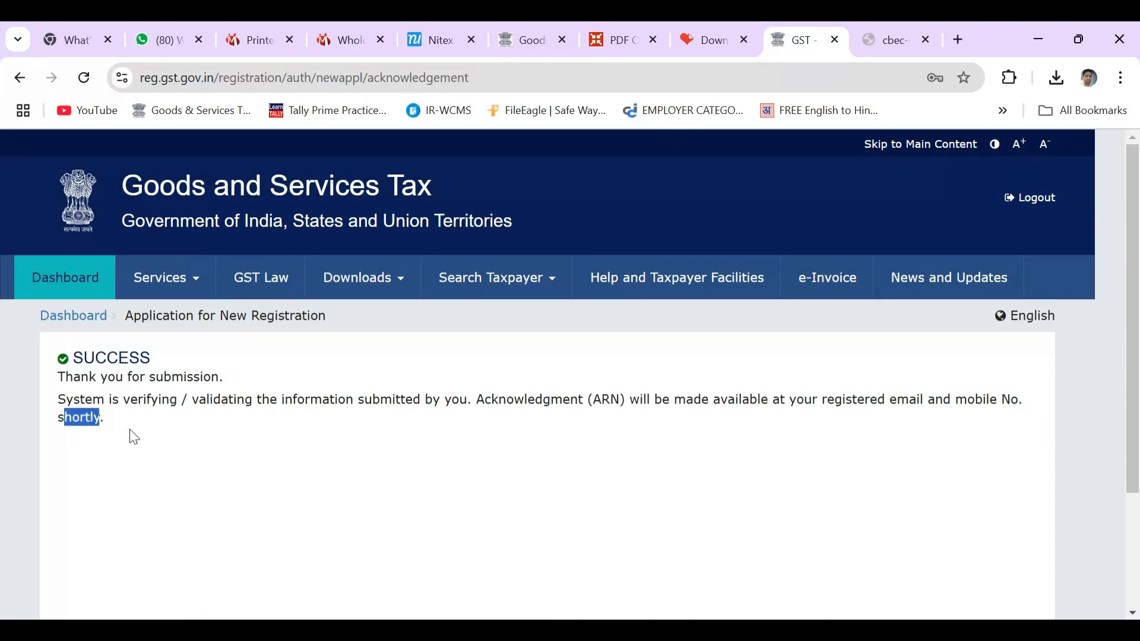
left_click(129, 429)
left_click(1030, 198)
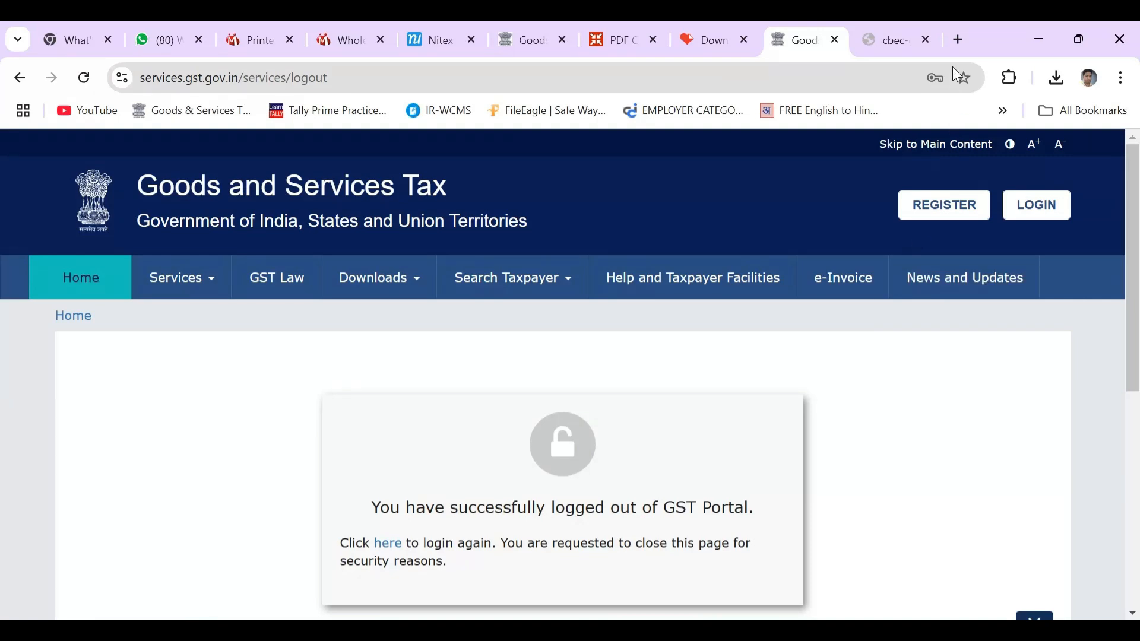
left_click(957, 38)
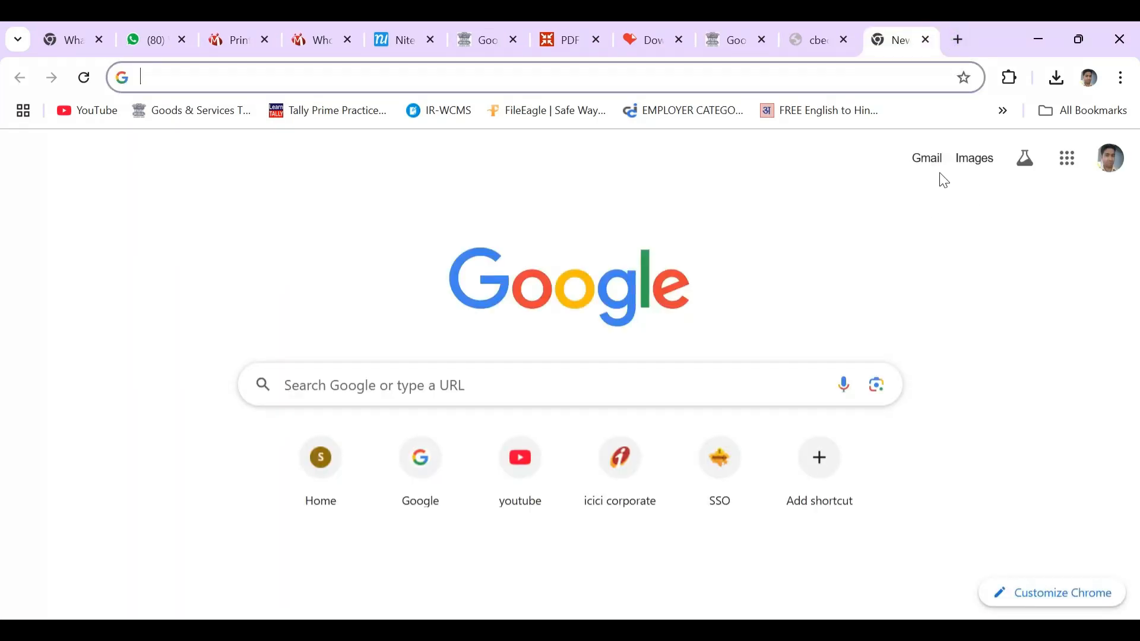
In Gmail, open the 'Hyperlink for Authentication of Aadhaar of the Applicant' email and follow its Click Here link
left_click(930, 165)
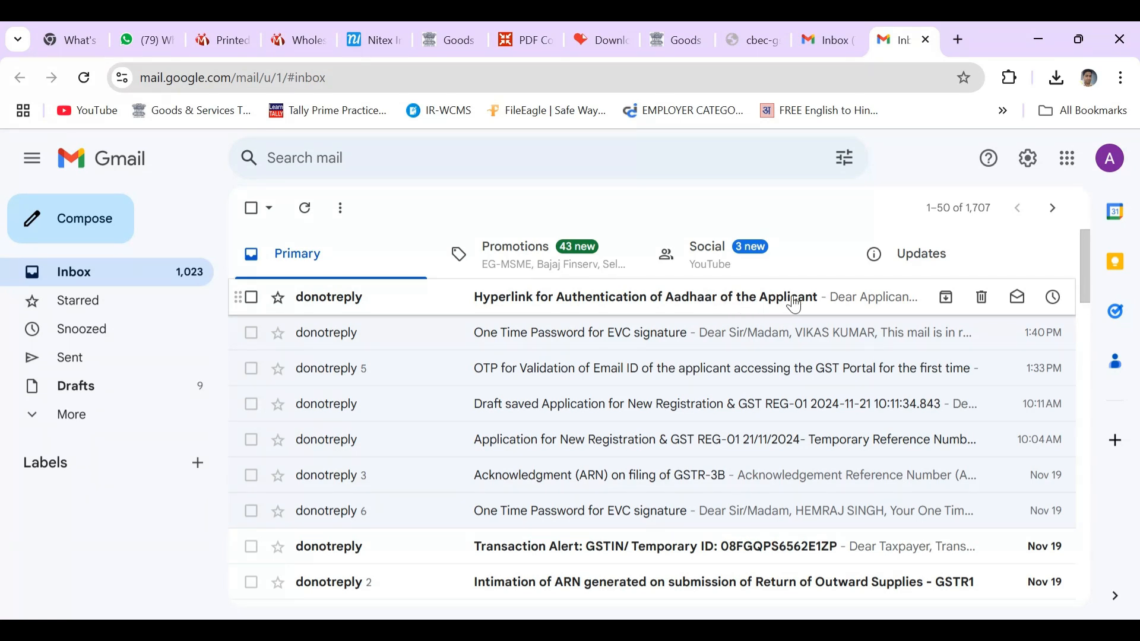
left_click(797, 305)
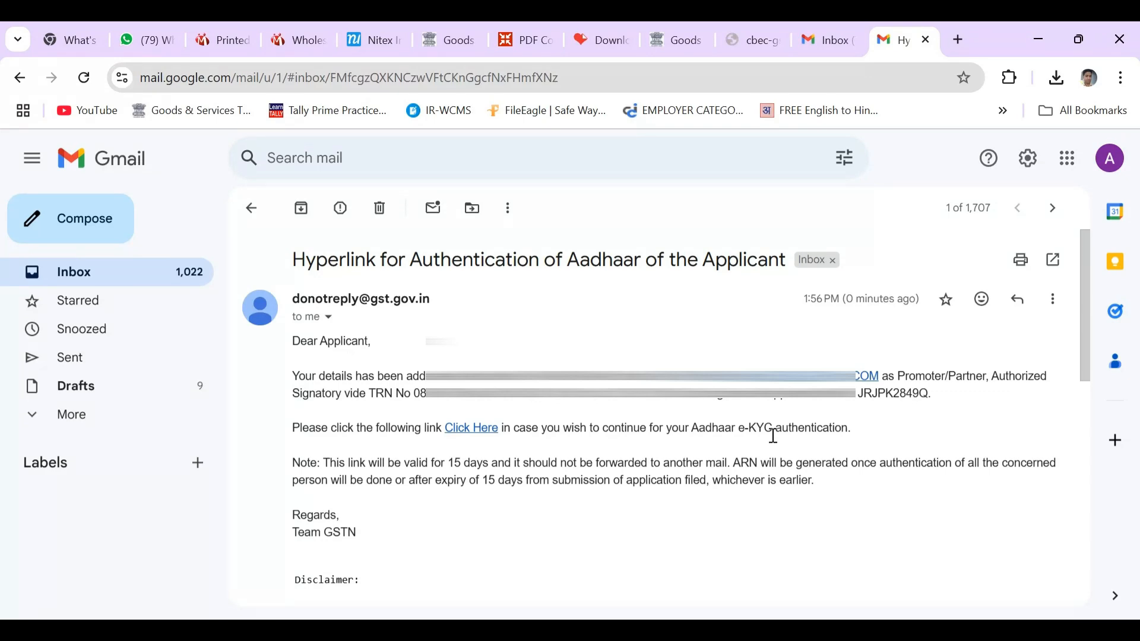
left_click(474, 429)
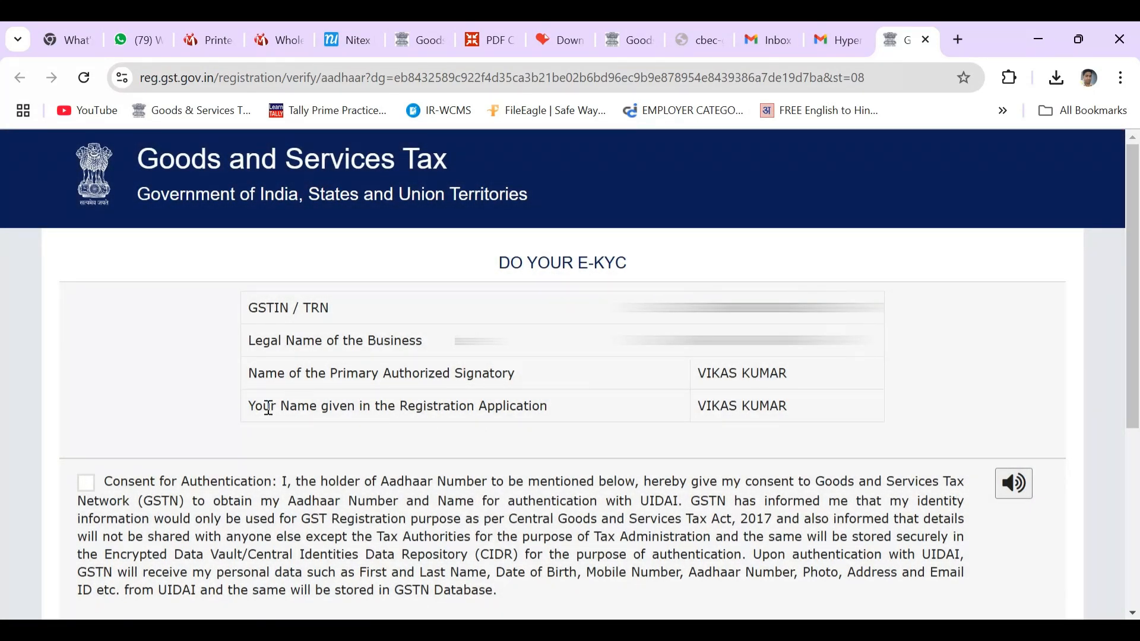
Give Aadhaar consent, choose Aadhaar Number, and validate it to request an OTP
left_click(86, 482)
scroll(542, 496, "down", 5)
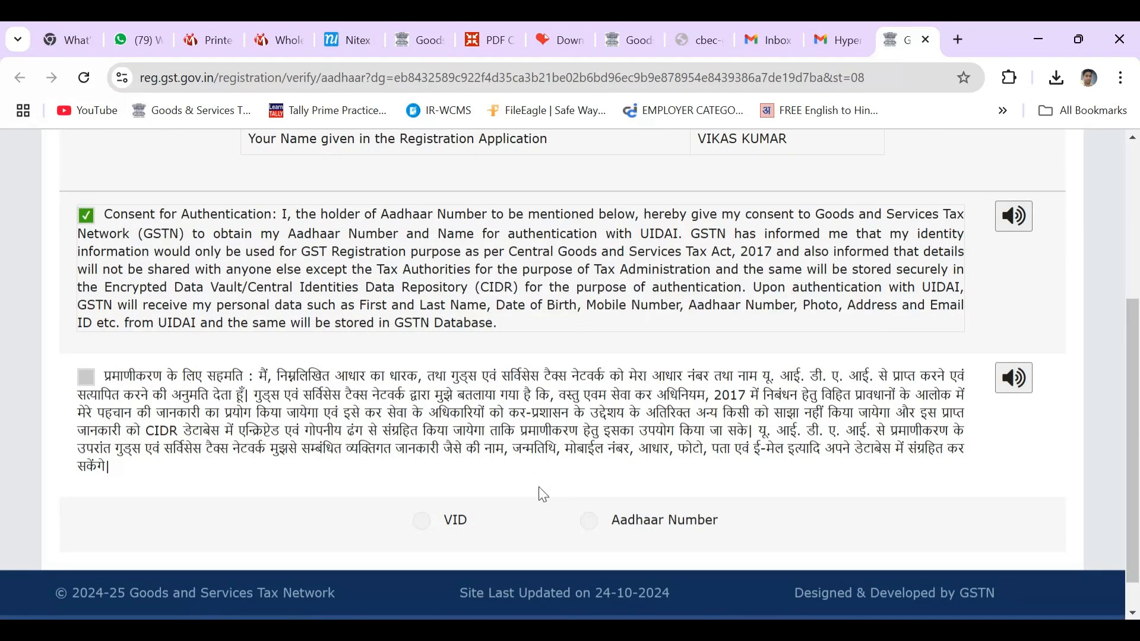
left_click(590, 523)
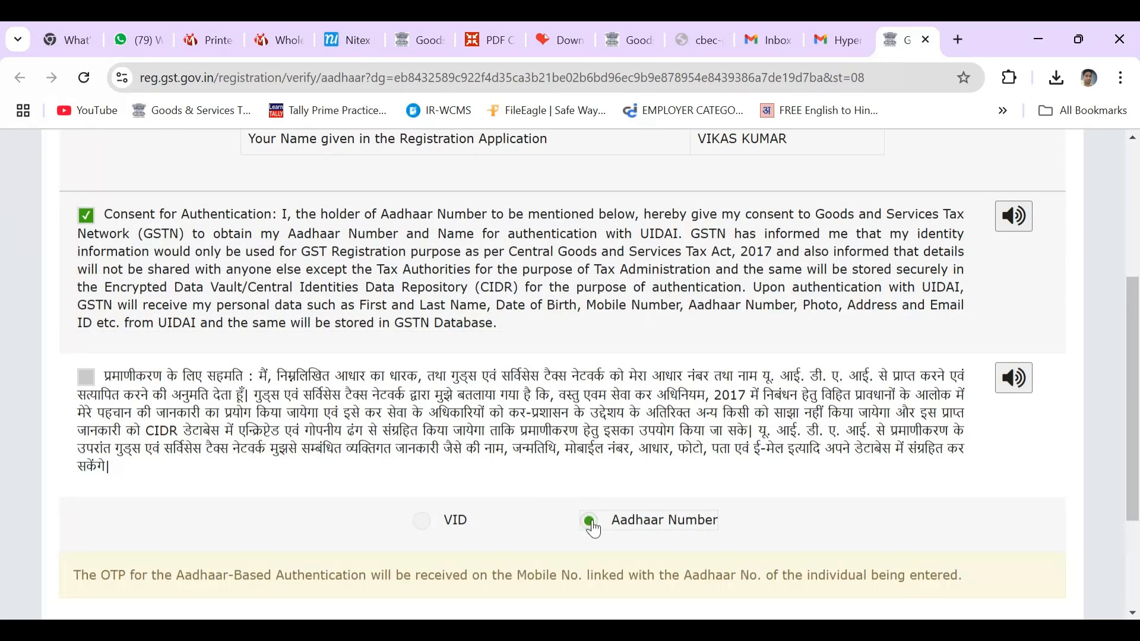
scroll(591, 525, "down", 3)
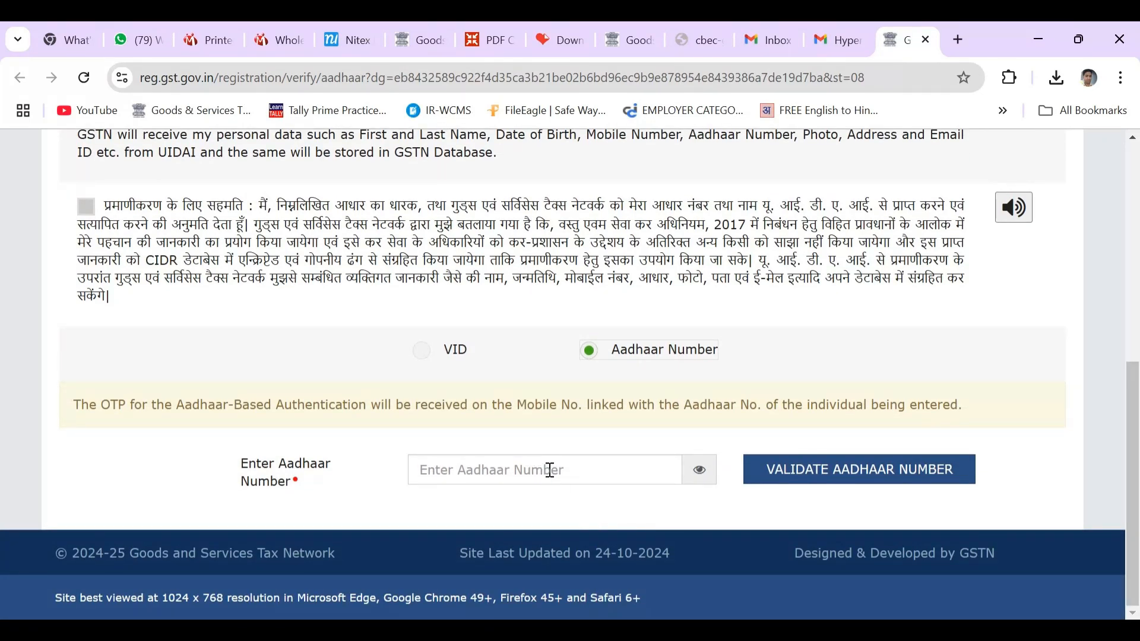
left_click(879, 482)
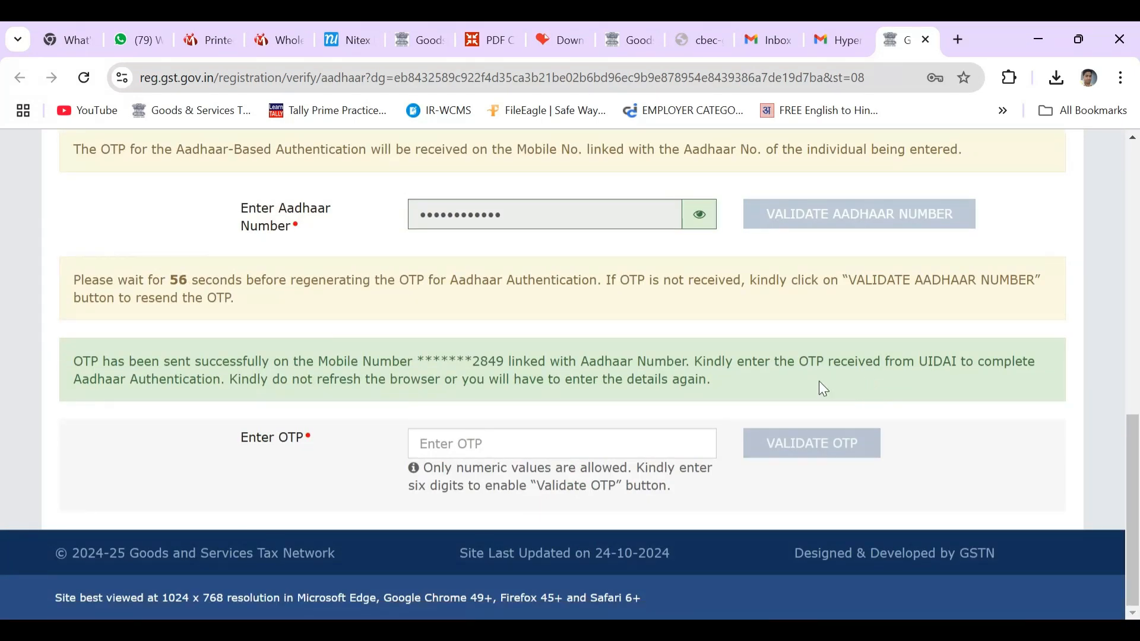
Enter the six-digit OTP received on the linked mobile
left_click(509, 445)
type("••••••")
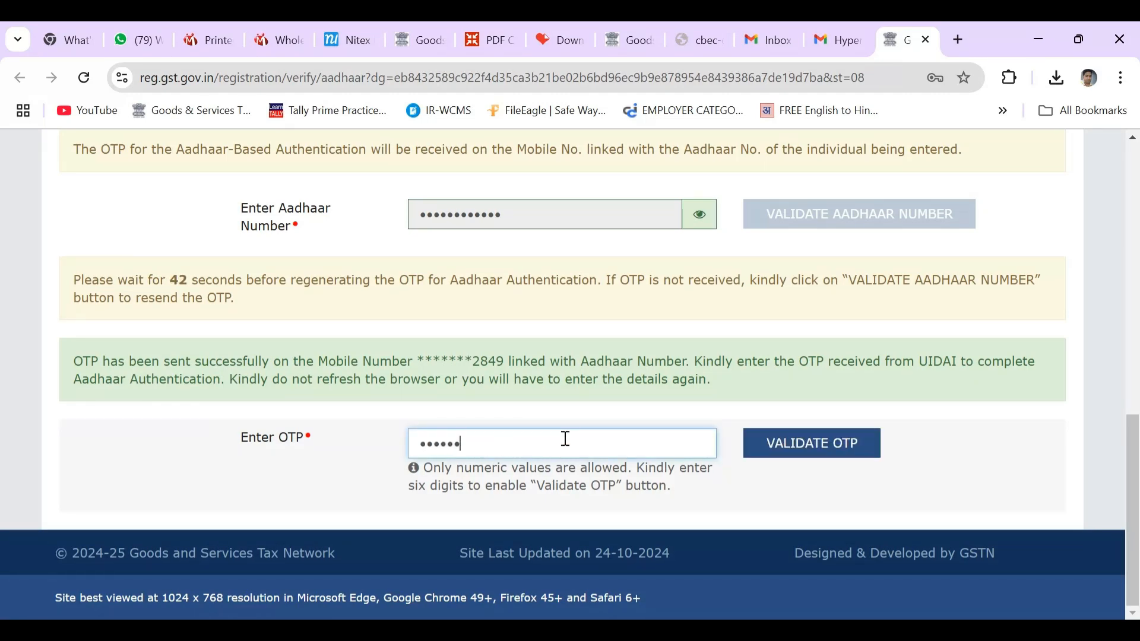
left_click(818, 456)
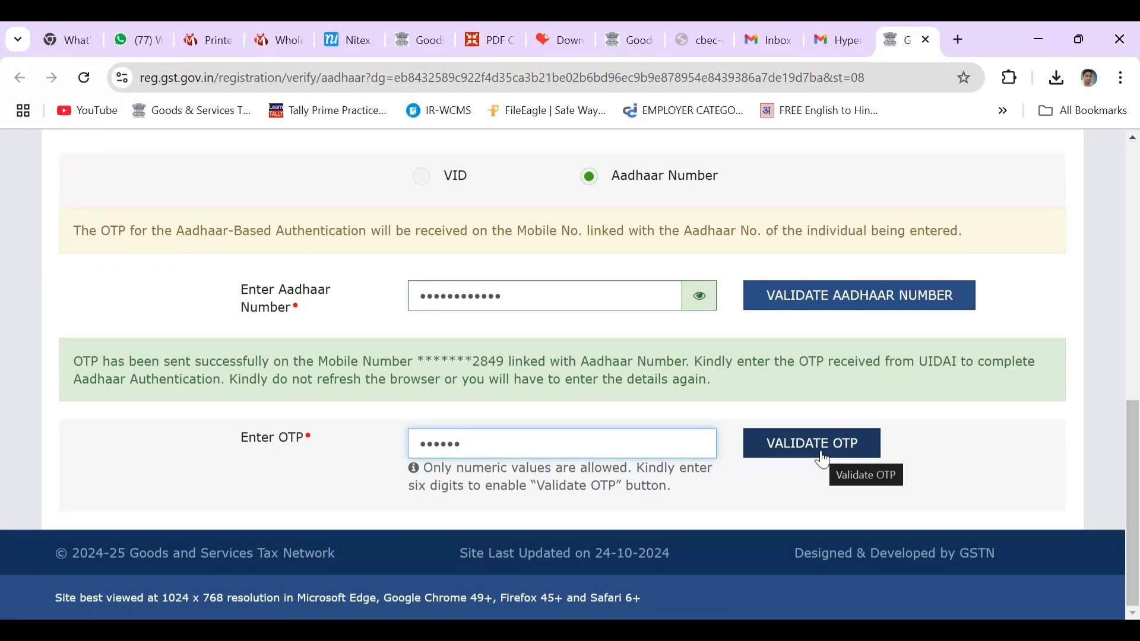
Validate the OTP, dismiss the SUCCESS dialog, and check the Aadhaar Authentication Successful badge
left_click(823, 457)
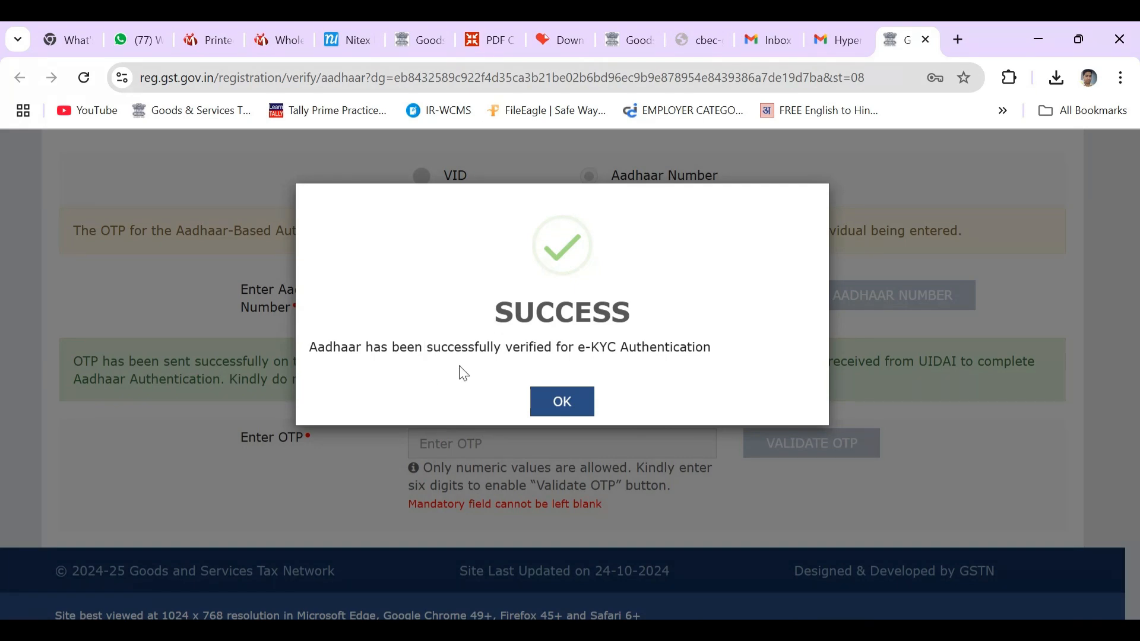
left_click(581, 409)
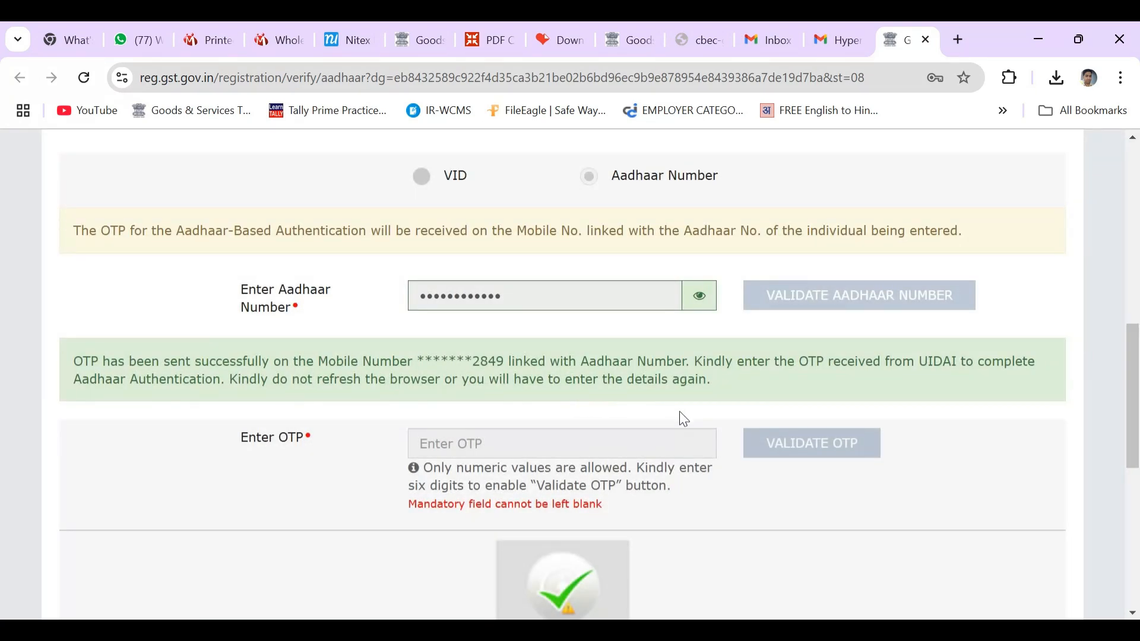
scroll(682, 419, "down", 4)
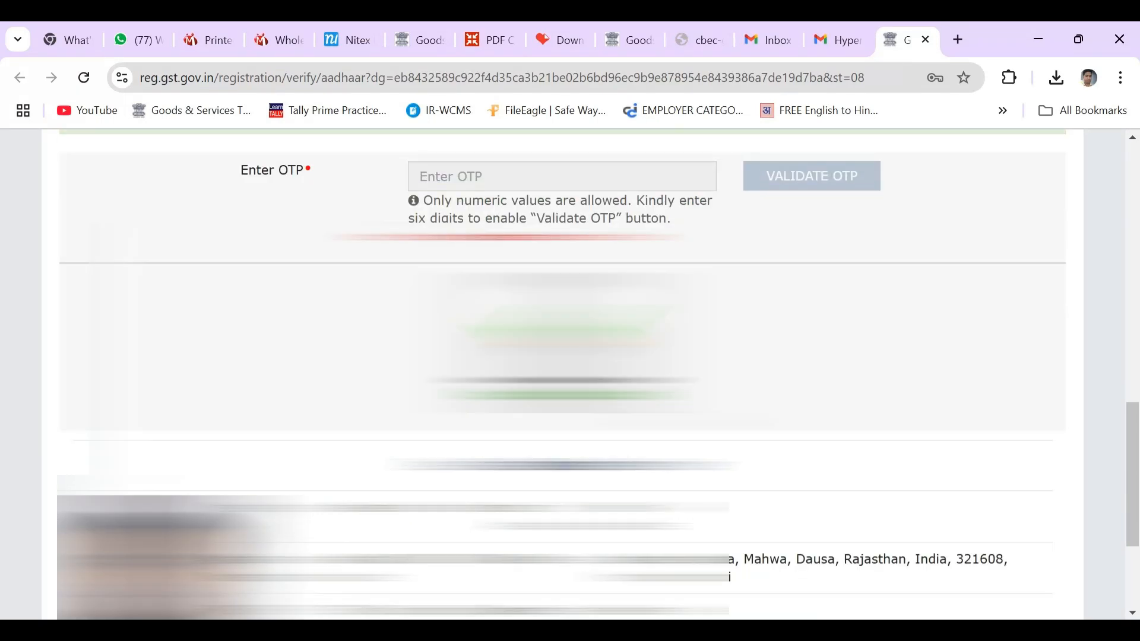
scroll(732, 485, "down", 3)
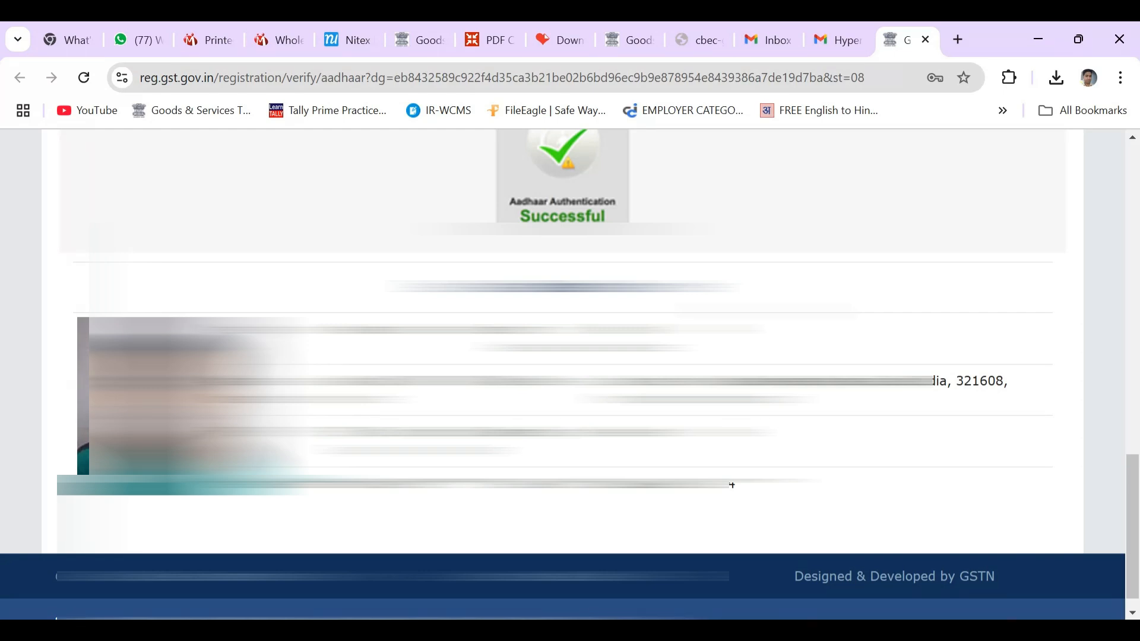
scroll(732, 486, "up", 7)
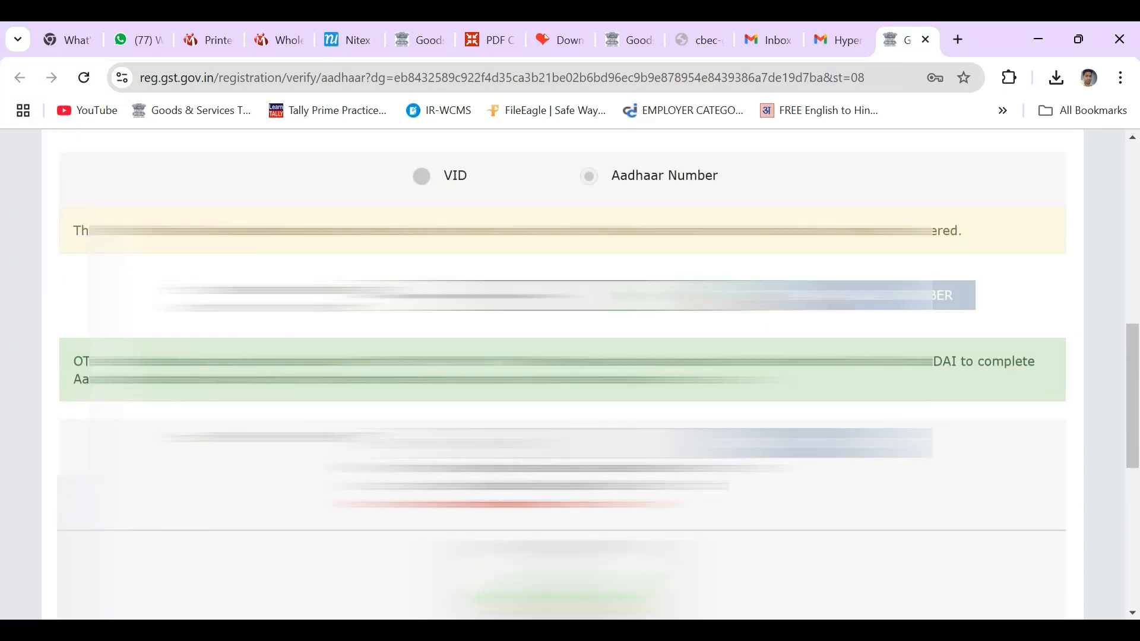